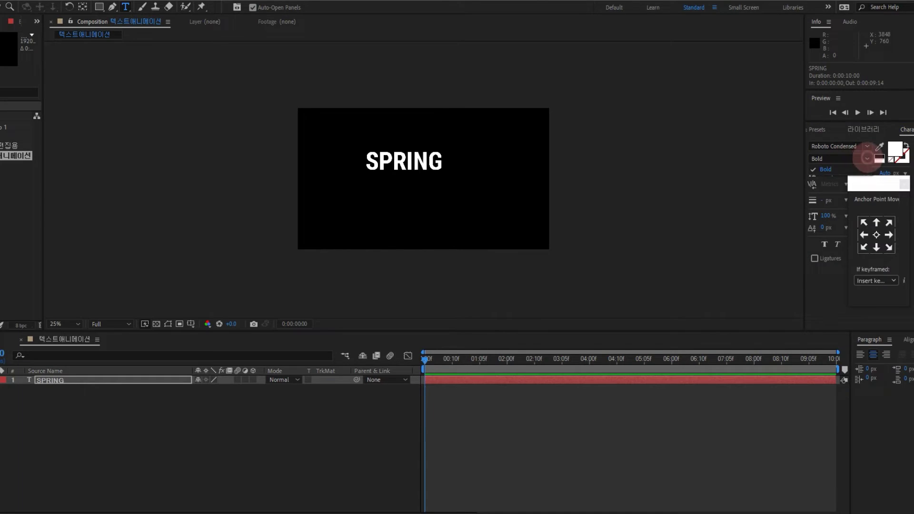
- Set the SPRING text to Bold at 220 px and center it in the composition
{"action": "left_click", "coordinate": [864, 158]}
{"action": "left_click", "coordinate": [0, 7]}
{"action": "left_click_drag", "start_coordinate": [418, 165], "coordinate": [436, 182]}
{"action": "left_click_drag", "start_coordinate": [826, 174], "coordinate": [847, 173]}
{"action": "left_click", "coordinate": [907, 340]}
{"action": "left_click", "coordinate": [879, 365]}
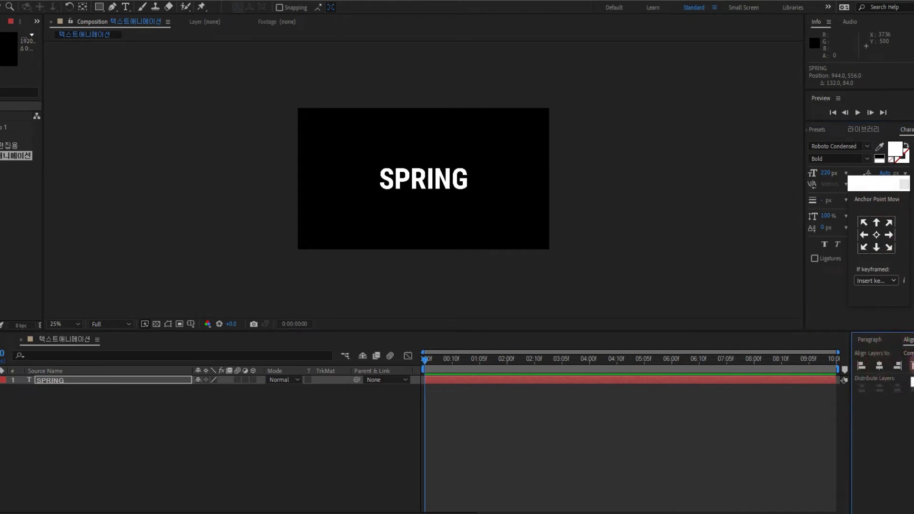
{"action": "key", "text": "period"}
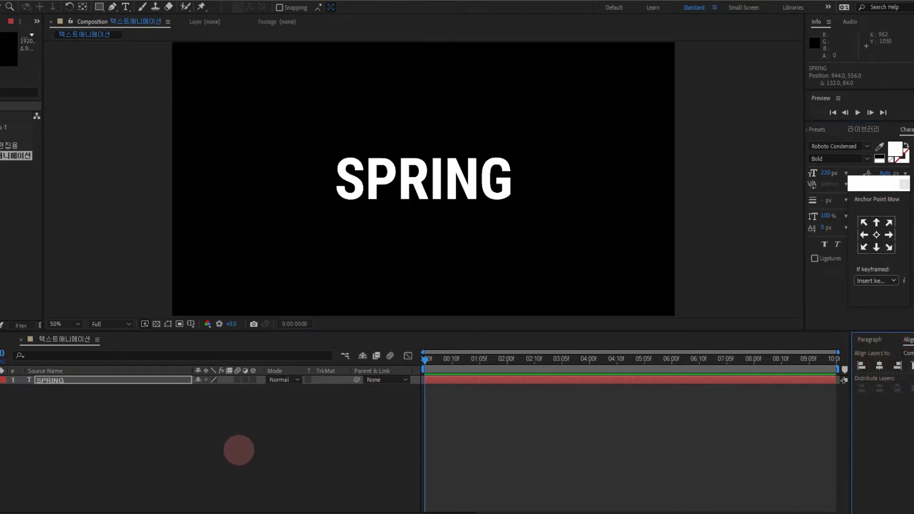
- Create shape outlines from the SPRING text layer
{"action": "left_click", "coordinate": [239, 448]}
{"action": "right_click", "coordinate": [64, 381]}
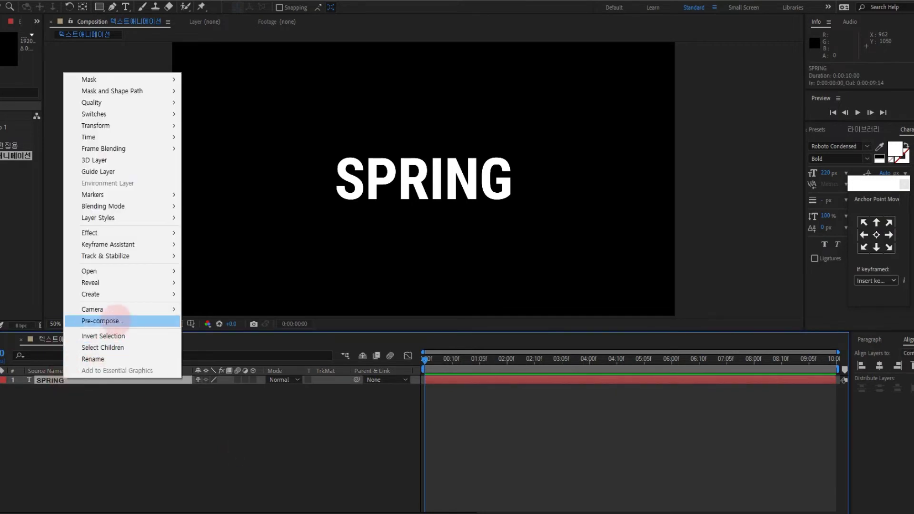
{"action": "mouse_move", "coordinate": [122, 294]}
{"action": "left_click", "coordinate": [232, 305]}
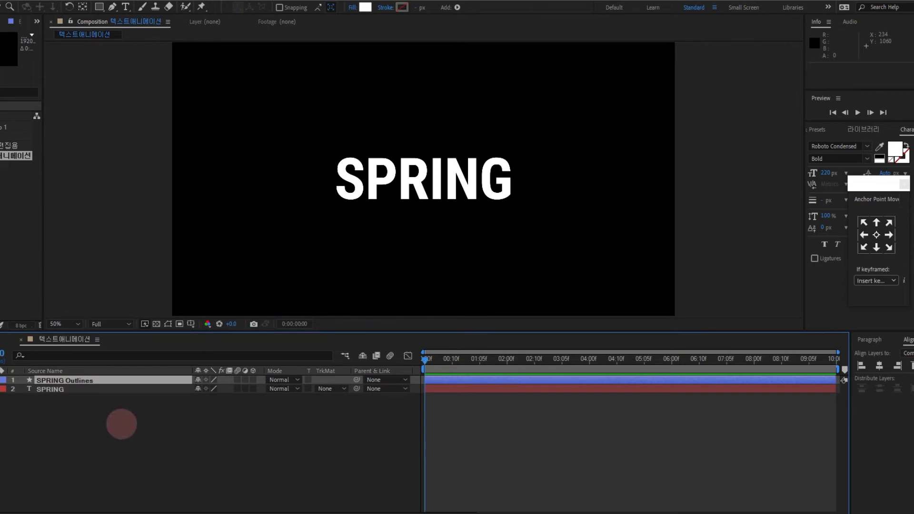
- Set the fill of the SPRING Outlines layer to None
{"action": "left_click", "coordinate": [352, 7]}
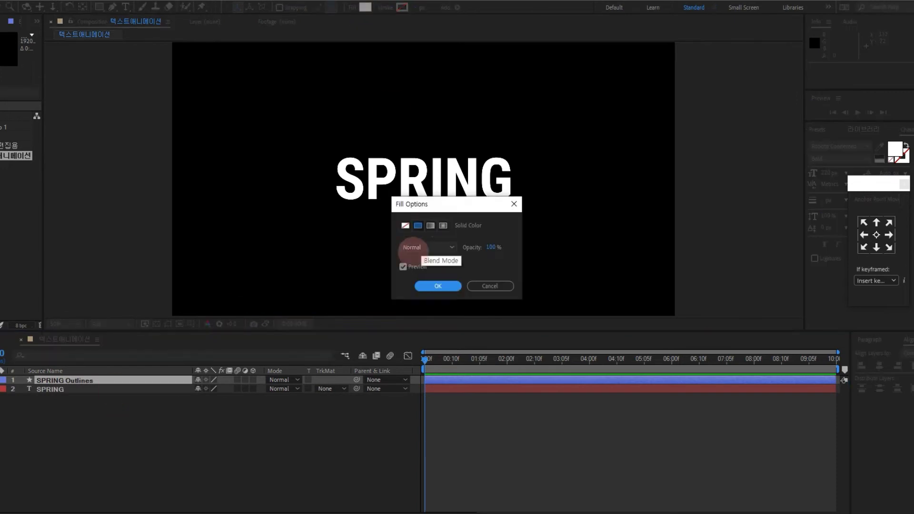
{"action": "left_click", "coordinate": [406, 225]}
{"action": "left_click", "coordinate": [437, 286]}
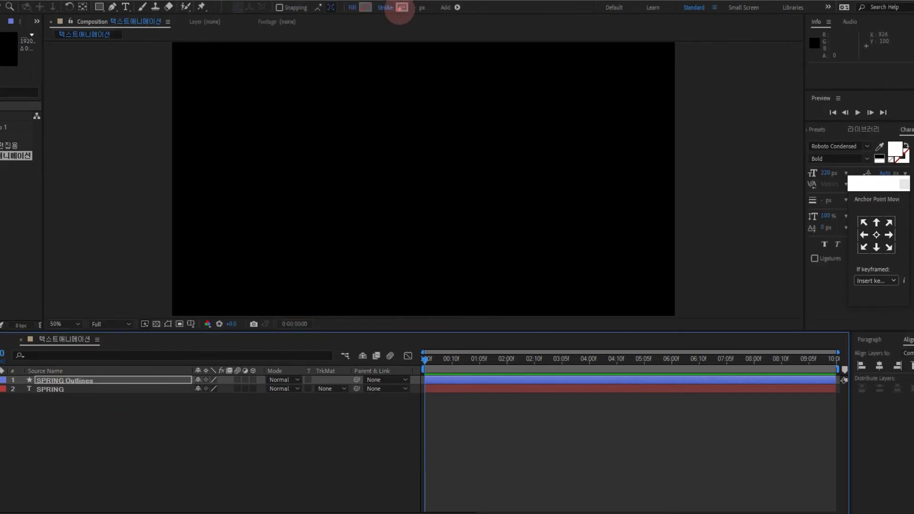
- Give the SPRING outlines a yellow FFD322 stroke with a width of 4 px
{"action": "left_click", "coordinate": [401, 8]}
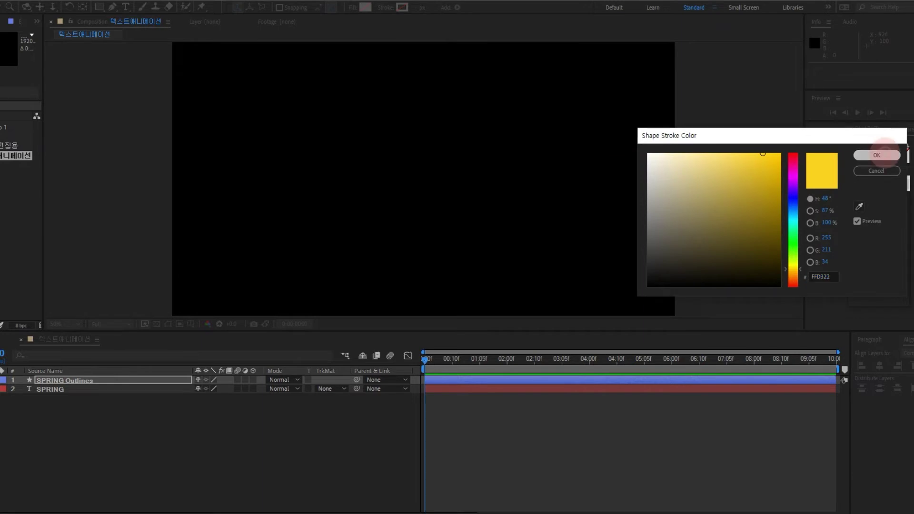
{"action": "left_click", "coordinate": [885, 153]}
{"action": "key", "text": "period"}
{"action": "key", "text": "comma"}
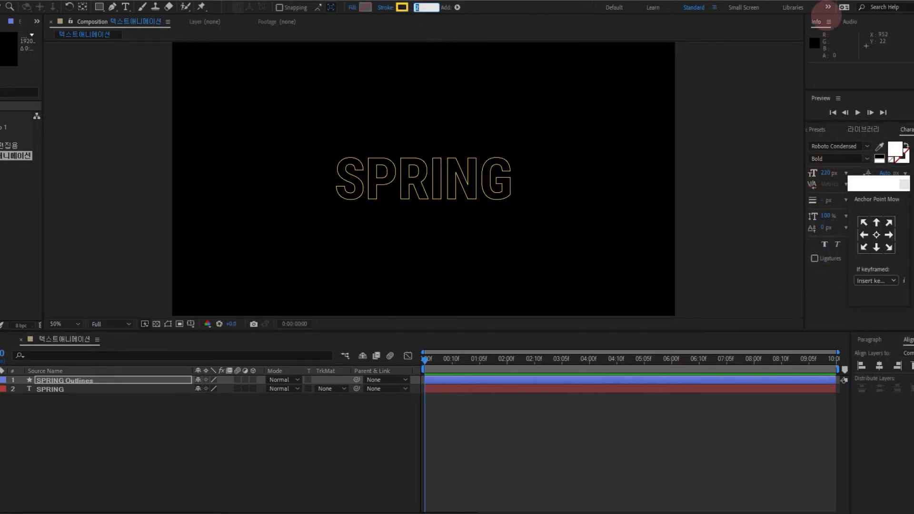
{"action": "type", "text": "4"}
{"action": "key", "text": "Return"}
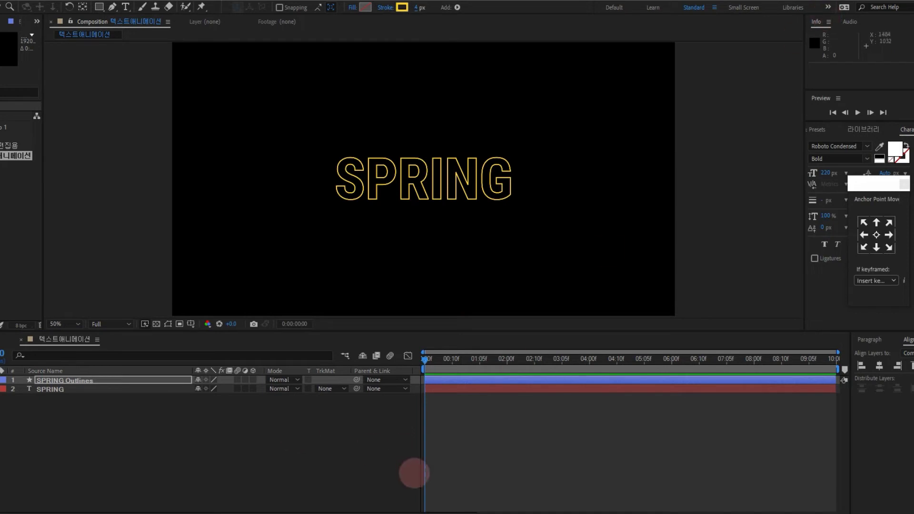
{"action": "left_click", "coordinate": [304, 448]}
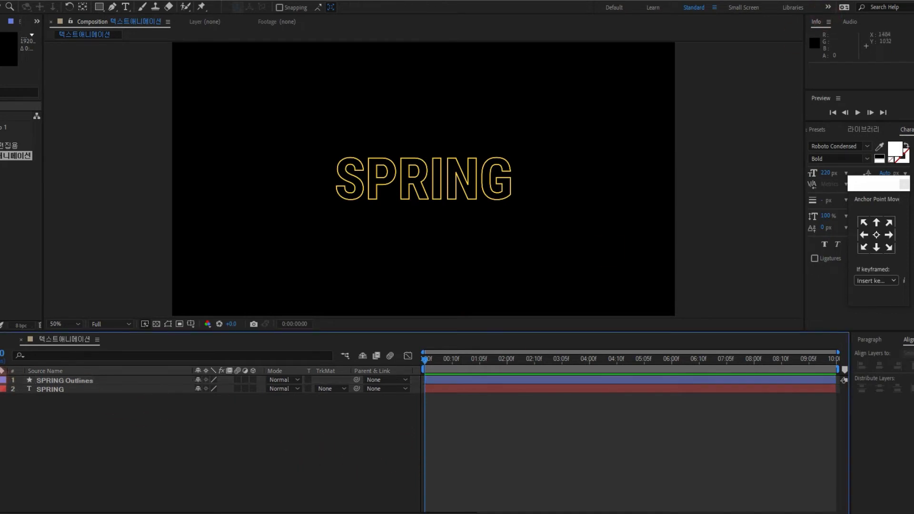
- Add Trim Paths to the SPRING Outlines layer and expand its properties
{"action": "left_click", "coordinate": [2, 380]}
{"action": "left_click", "coordinate": [21, 380]}
{"action": "left_click_drag", "start_coordinate": [167, 331], "coordinate": [182, 276]}
{"action": "left_click", "coordinate": [259, 332]}
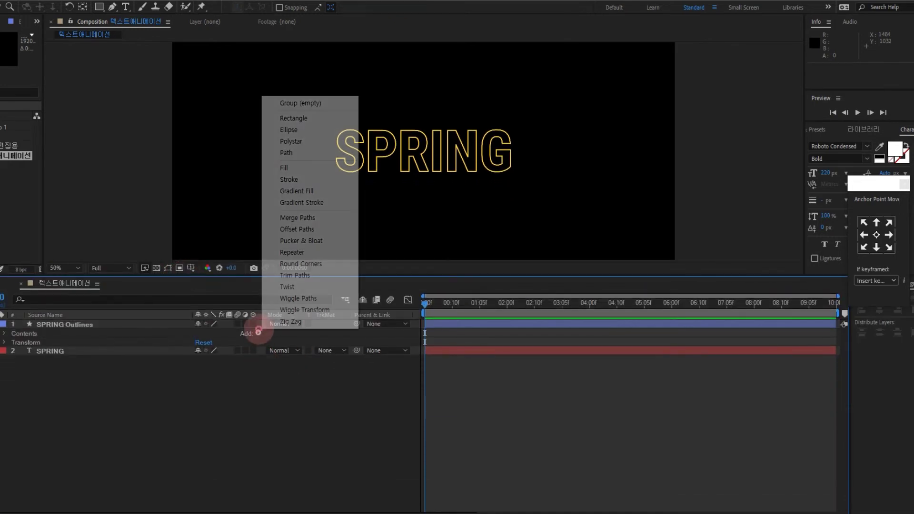
{"action": "left_click", "coordinate": [334, 275]}
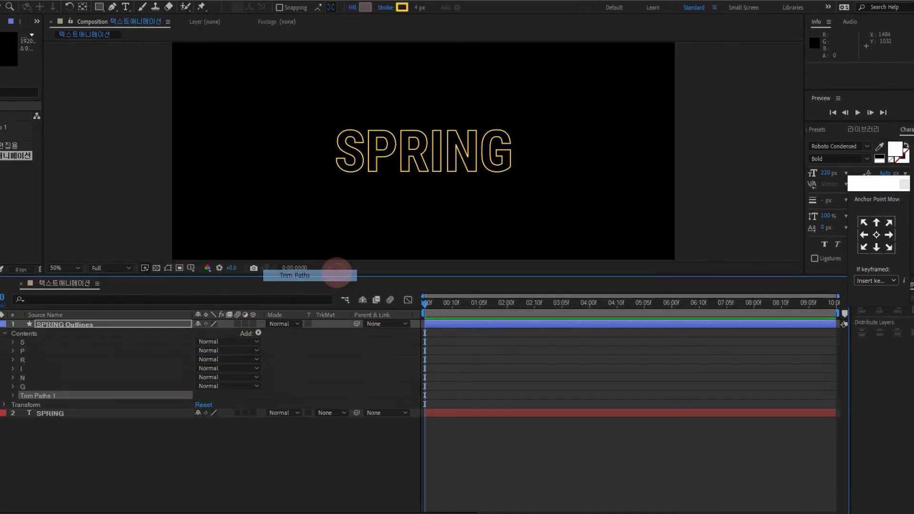
{"action": "left_click", "coordinate": [12, 396]}
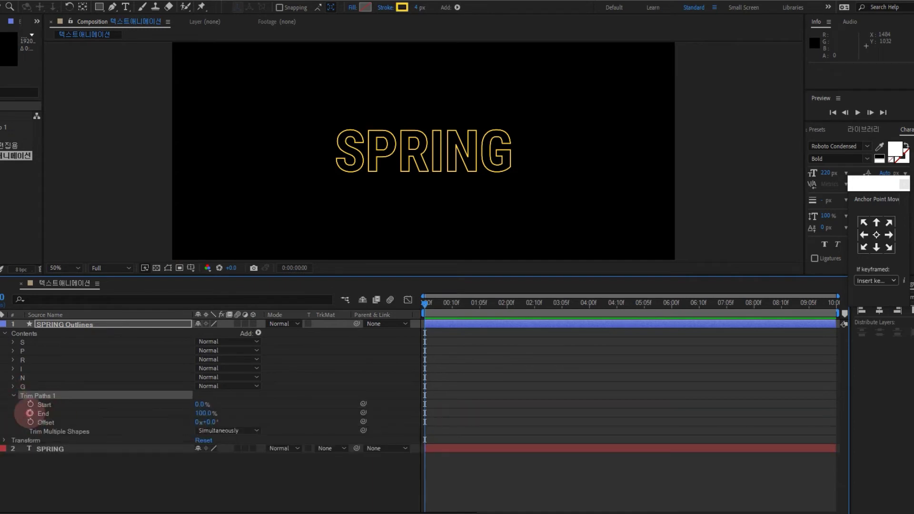
- Keyframe the Trim Paths End value from 0% at 0:00:00:00 to 100% at 0:00:01:05
{"action": "left_click", "coordinate": [31, 413]}
{"action": "left_click_drag", "start_coordinate": [200, 413], "coordinate": [109, 422]}
{"action": "left_click_drag", "start_coordinate": [433, 303], "coordinate": [469, 304]}
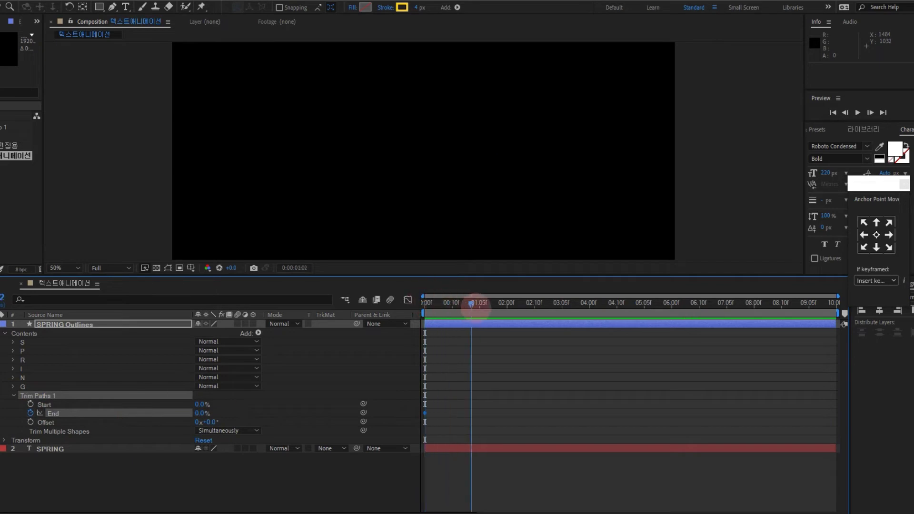
{"action": "left_click", "coordinate": [215, 412]}
{"action": "left_click_drag", "start_coordinate": [200, 413], "coordinate": [316, 404]}
- Keyframe the Trim Paths Start value from 0% at 0:00:00:05 to 100% at 0:00:01:09
{"action": "mouse_move", "coordinate": [432, 301]}
{"action": "left_mouse_down"}
{"action": "mouse_move", "coordinate": [410, 303]}
{"action": "mouse_move", "coordinate": [436, 302]}
{"action": "left_mouse_up"}
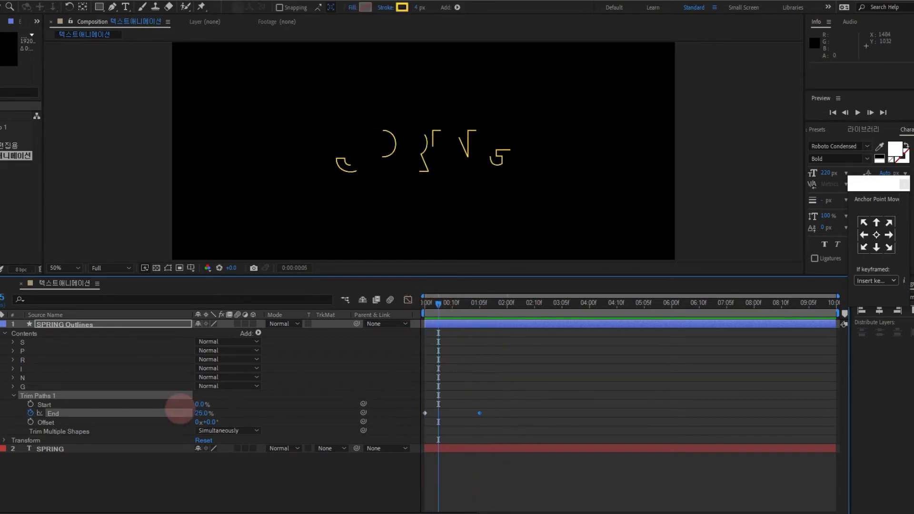
{"action": "left_click", "coordinate": [30, 404]}
{"action": "left_click_drag", "start_coordinate": [438, 300], "coordinate": [480, 314]}
{"action": "left_click", "coordinate": [205, 405]}
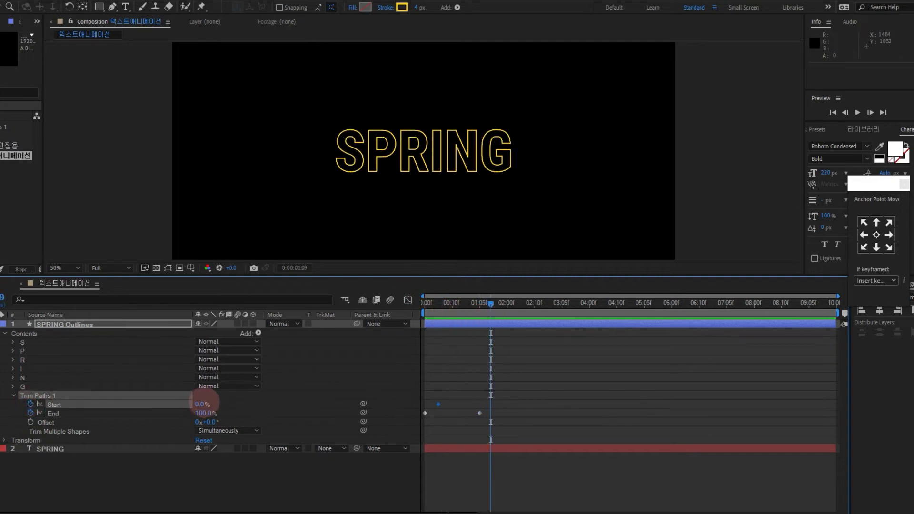
{"action": "left_click_drag", "start_coordinate": [201, 403], "coordinate": [241, 402]}
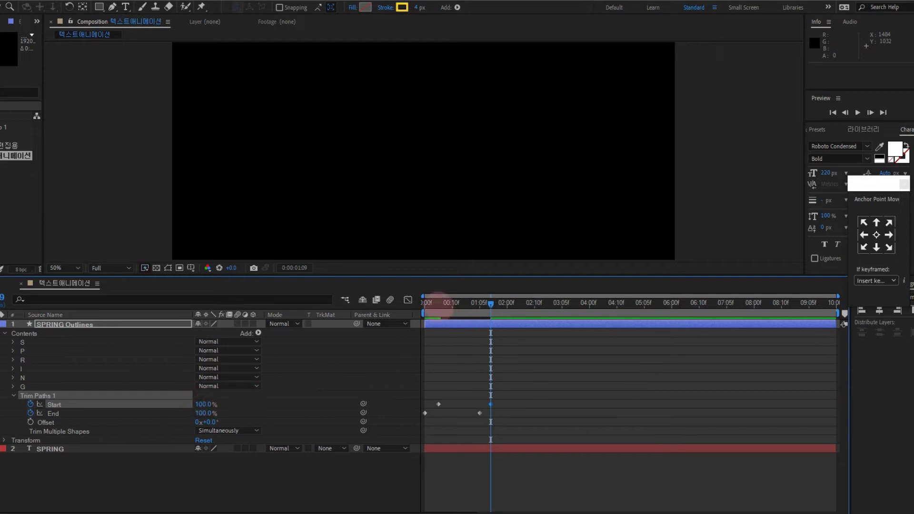
- Preview the outline animation and end the work area shortly after the last Start keyframe
{"action": "left_click_drag", "start_coordinate": [441, 304], "coordinate": [412, 305]}
{"action": "key", "text": "space"}
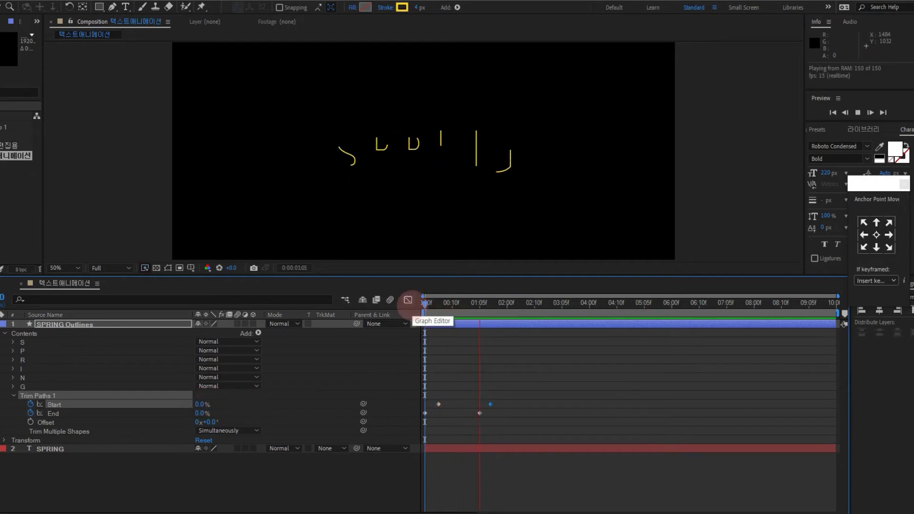
{"action": "key", "text": "space"}
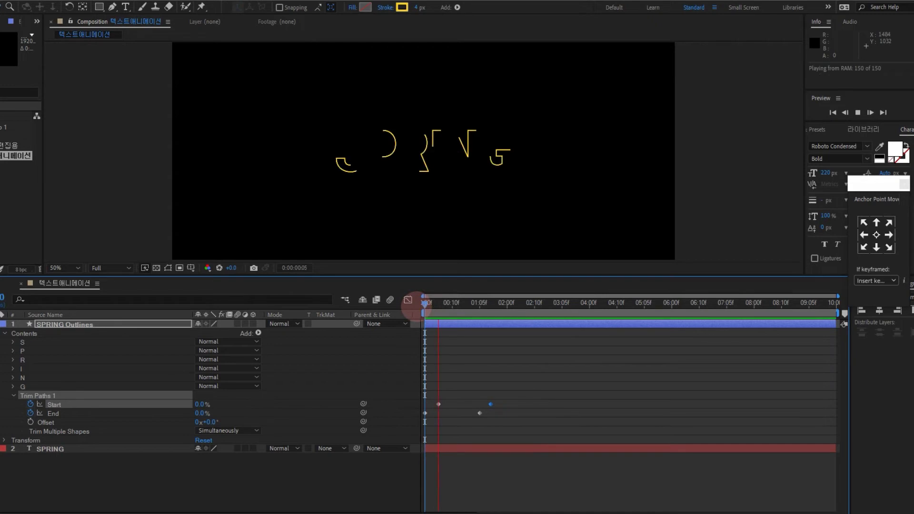
{"action": "left_click", "coordinate": [502, 339]}
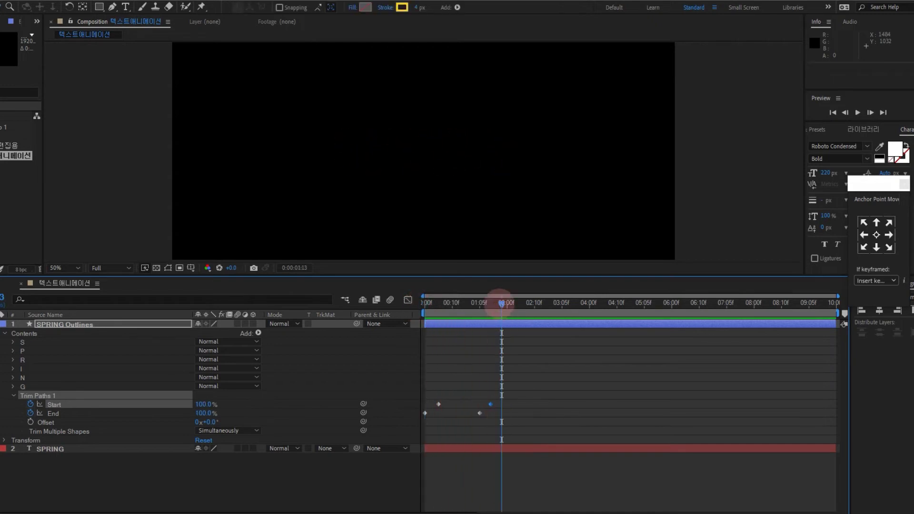
{"action": "key", "text": "n"}
- Apply Easy Ease to all four Start and End keyframes of Trim Paths
{"action": "left_click_drag", "start_coordinate": [494, 420], "coordinate": [413, 396]}
{"action": "right_click", "coordinate": [425, 413]}
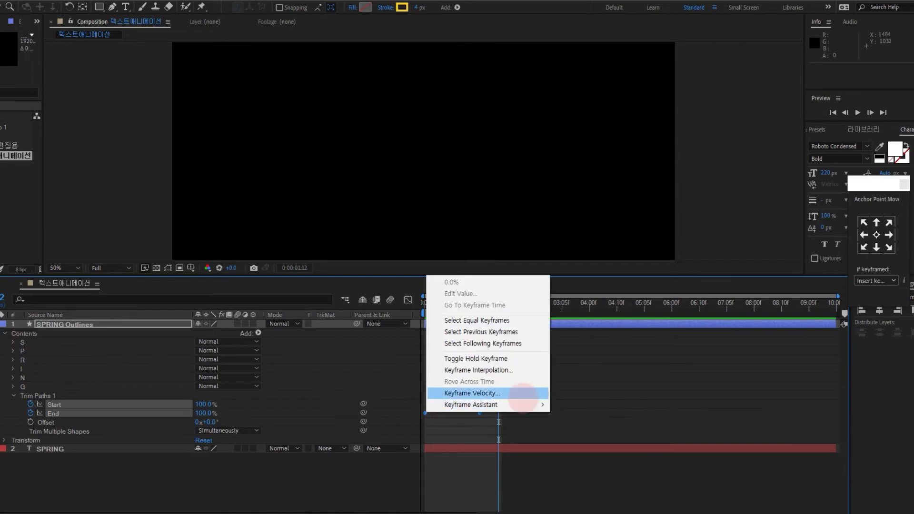
{"action": "mouse_move", "coordinate": [524, 405]}
{"action": "left_click", "coordinate": [577, 464]}
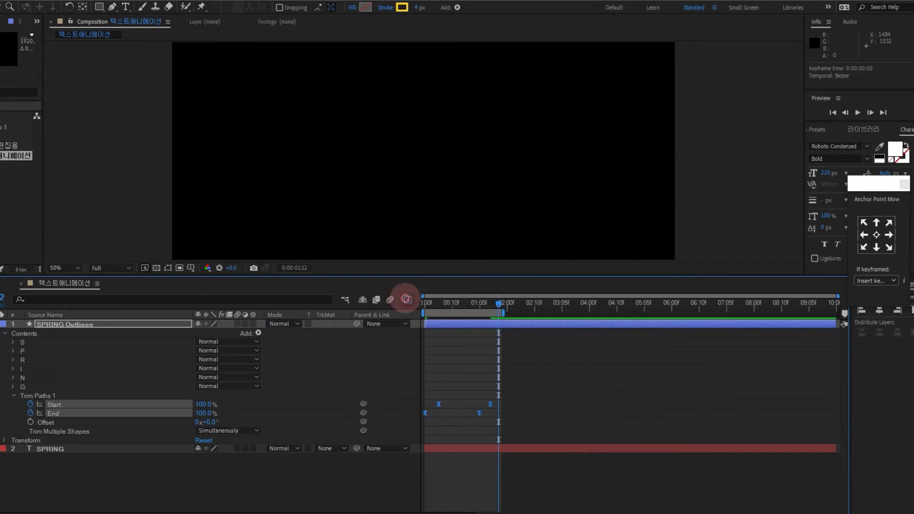
- Reshape the Start and End speed curves to peak early with a long ease-out, and preview the result
{"action": "left_click", "coordinate": [408, 299]}
{"action": "mouse_move", "coordinate": [464, 475]}
{"action": "left_mouse_down"}
{"action": "mouse_move", "coordinate": [499, 499]}
{"action": "mouse_move", "coordinate": [456, 484]}
{"action": "left_mouse_up"}
{"action": "left_click_drag", "start_coordinate": [433, 303], "coordinate": [422, 304]}
{"action": "key", "text": "space"}
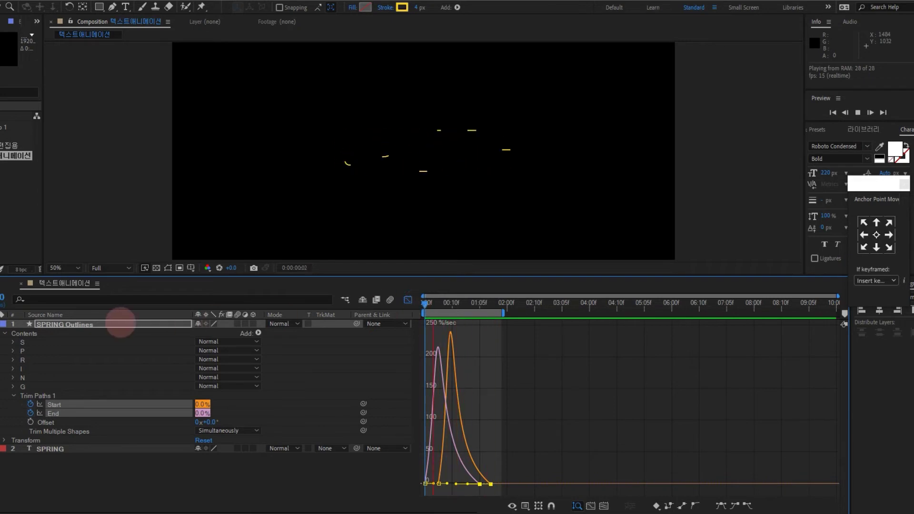
{"action": "key", "text": "space"}
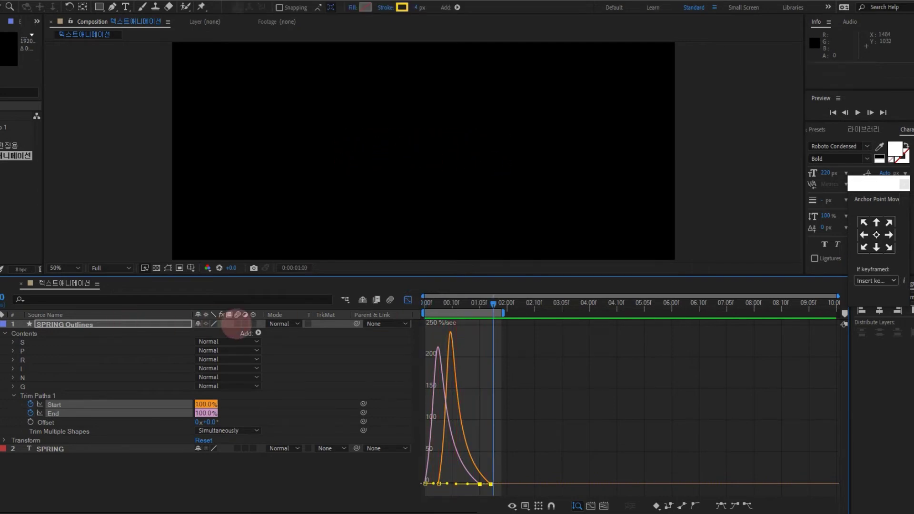
- Enable motion blur for the composition and the SPRING Outlines layer, preview it, and return to the keyframe view
{"action": "key", "text": "space"}
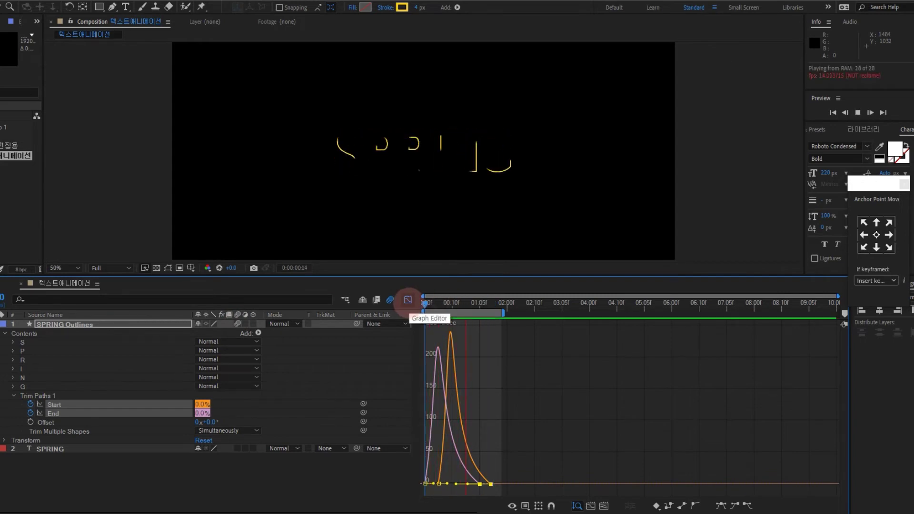
{"action": "key", "text": "space"}
{"action": "left_click", "coordinate": [408, 299]}
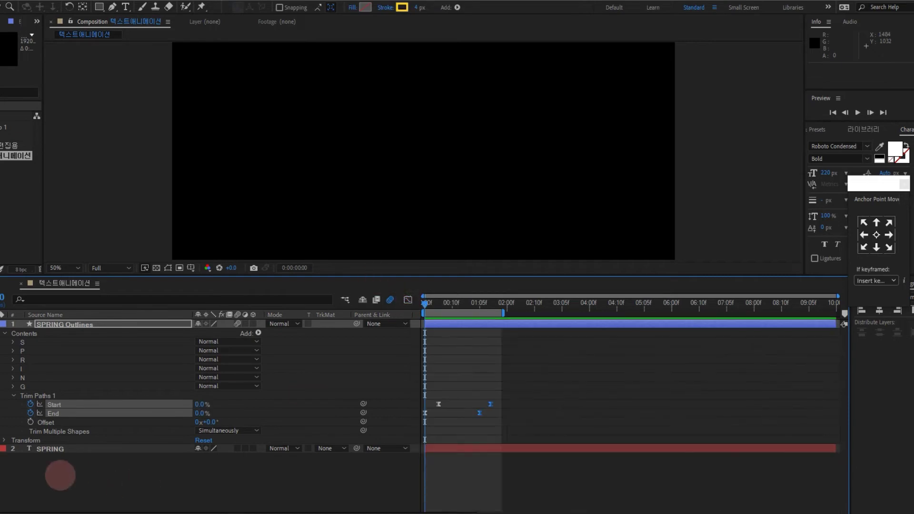
- Make the SPRING text layer visible again and preview it together with the animated outlines at 100% zoom
{"action": "left_click", "coordinate": [49, 449]}
{"action": "key", "text": "space"}
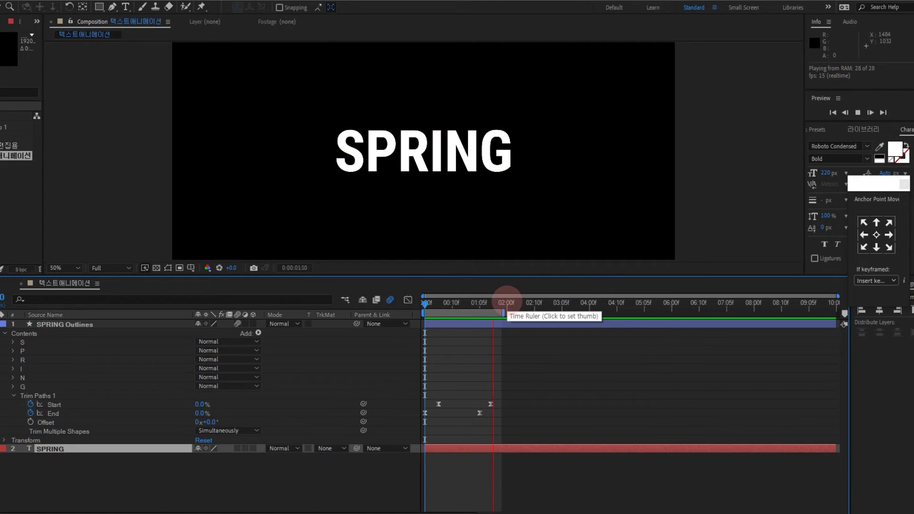
{"action": "key", "text": "slash"}
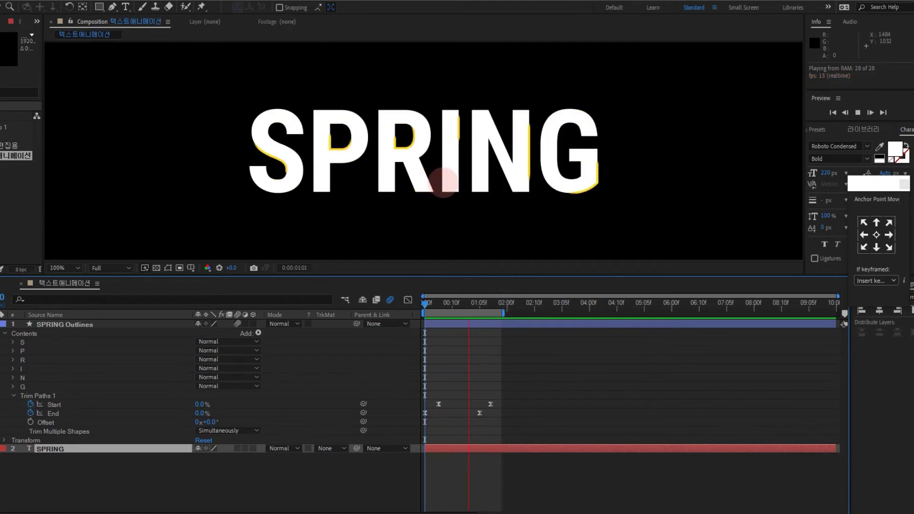
{"action": "key", "text": "space"}
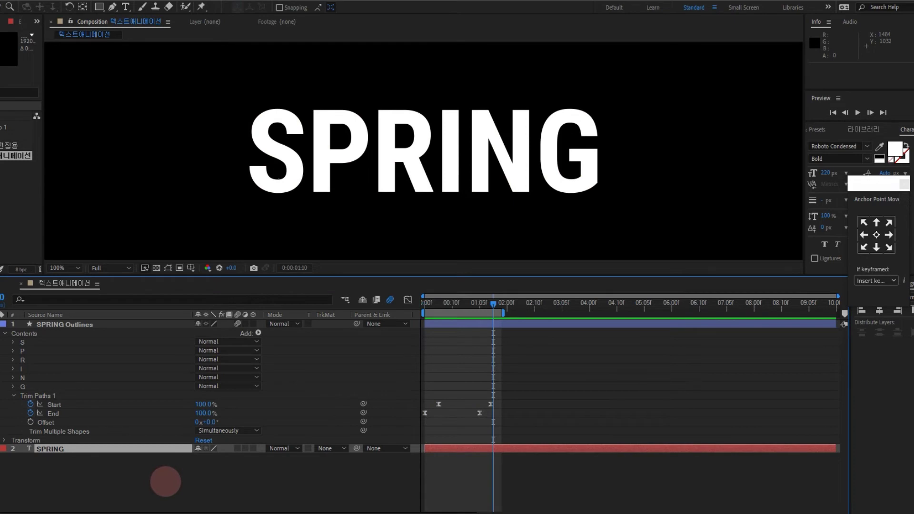
{"action": "left_click", "coordinate": [165, 482]}
- Add a null object and turn on 3D for the null and the SPRING Outlines layer
{"action": "left_click", "coordinate": [426, 303]}
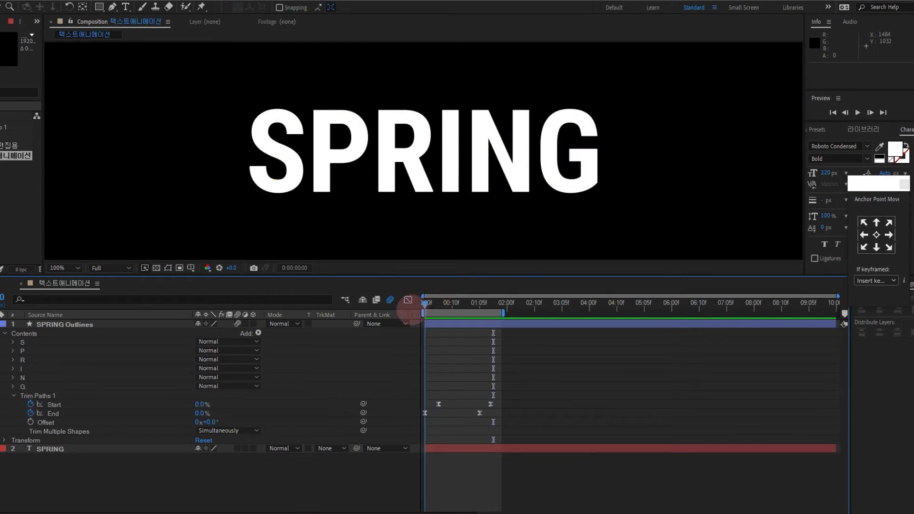
{"action": "right_click", "coordinate": [153, 465]}
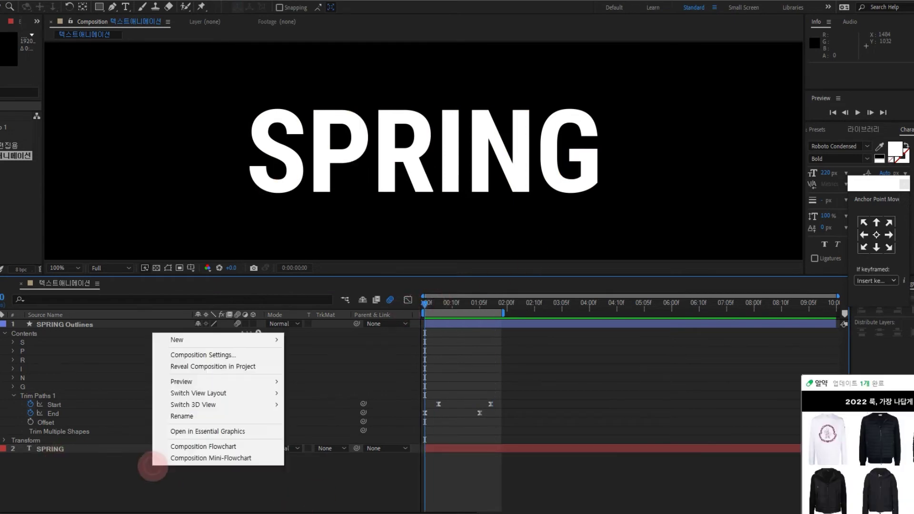
{"action": "mouse_move", "coordinate": [270, 341]}
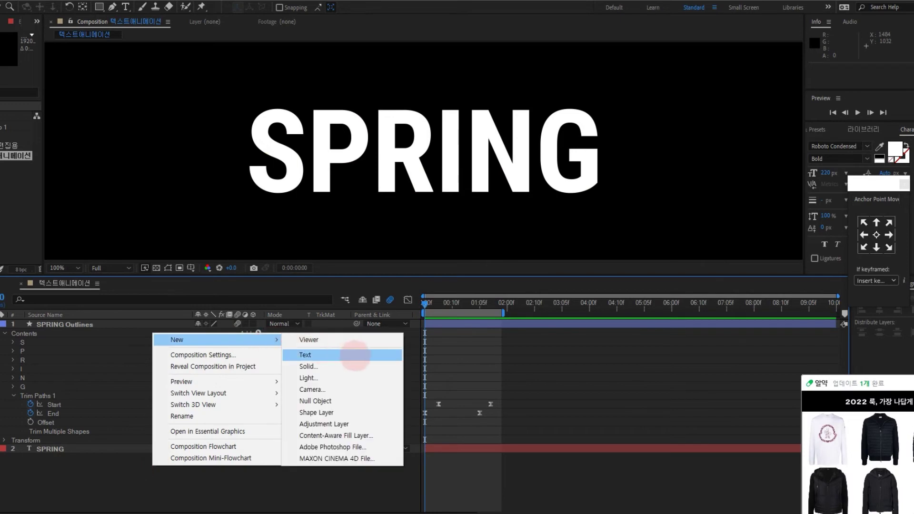
{"action": "left_click", "coordinate": [361, 401]}
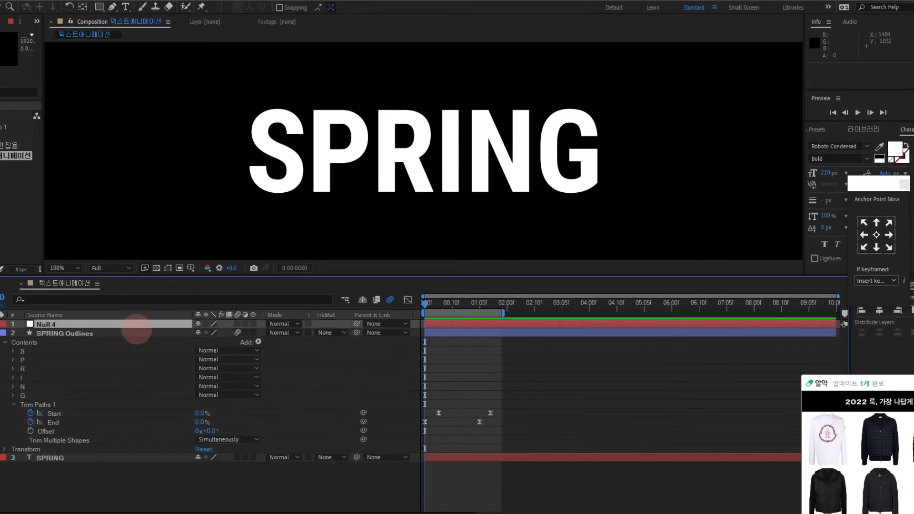
{"action": "left_click", "coordinate": [253, 323]}
{"action": "left_click", "coordinate": [253, 333]}
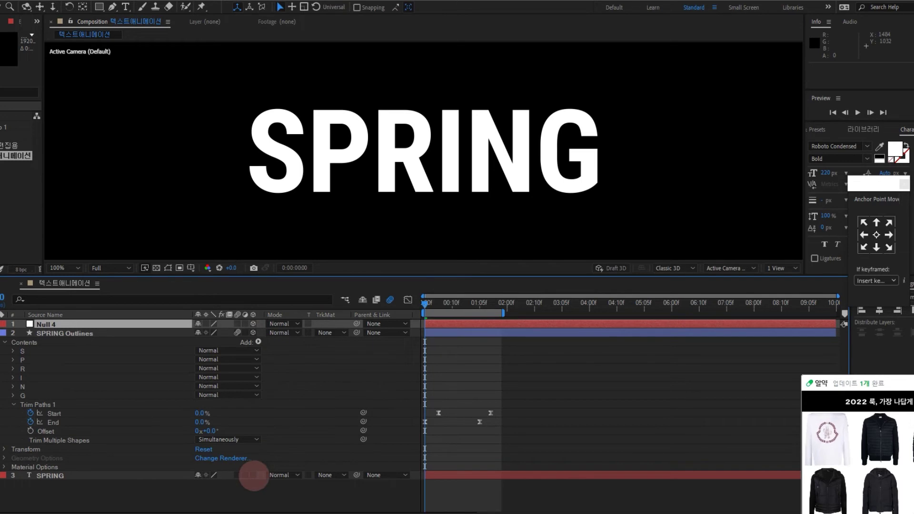
- Parent the SPRING Outlines layer to Null 4 and the SPRING text layer to SPRING Outlines, and preview the animation
{"action": "left_click", "coordinate": [83, 332]}
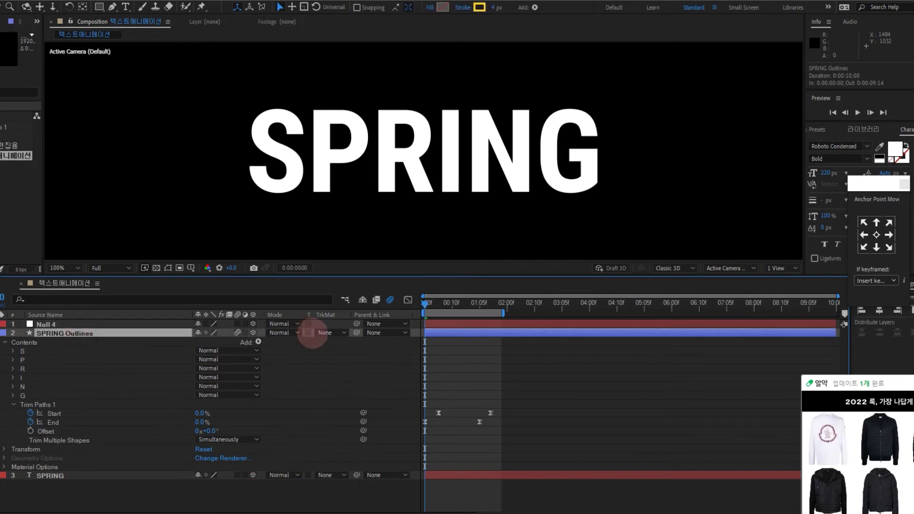
{"action": "left_click_drag", "start_coordinate": [356, 333], "coordinate": [83, 324]}
{"action": "left_click", "coordinate": [95, 476]}
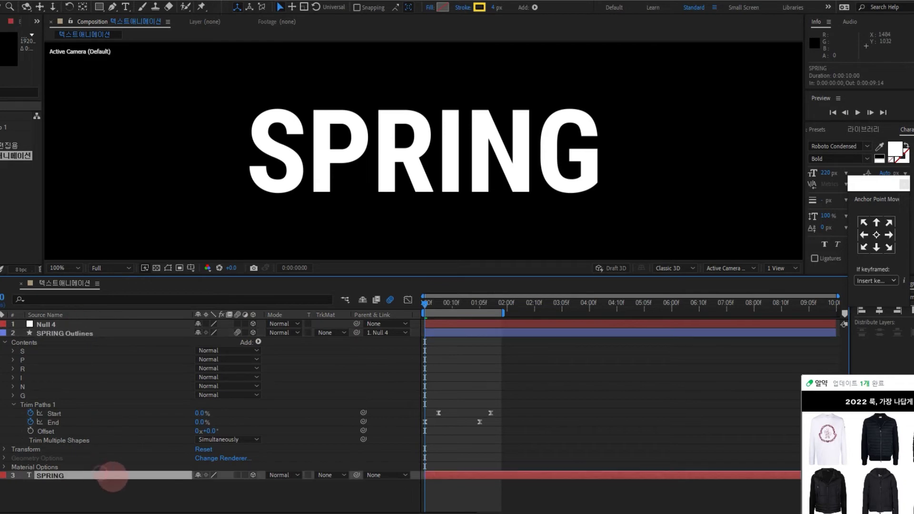
{"action": "left_click_drag", "start_coordinate": [357, 475], "coordinate": [100, 328]}
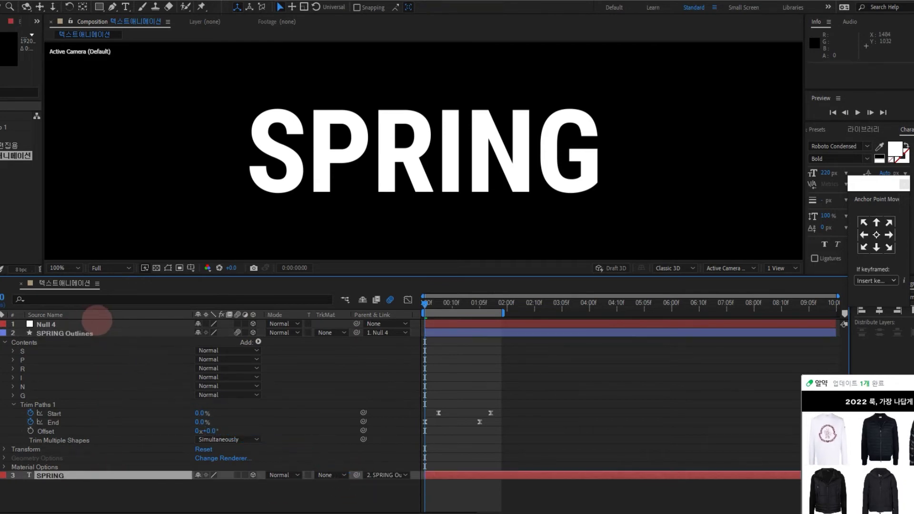
{"action": "left_click", "coordinate": [97, 322]}
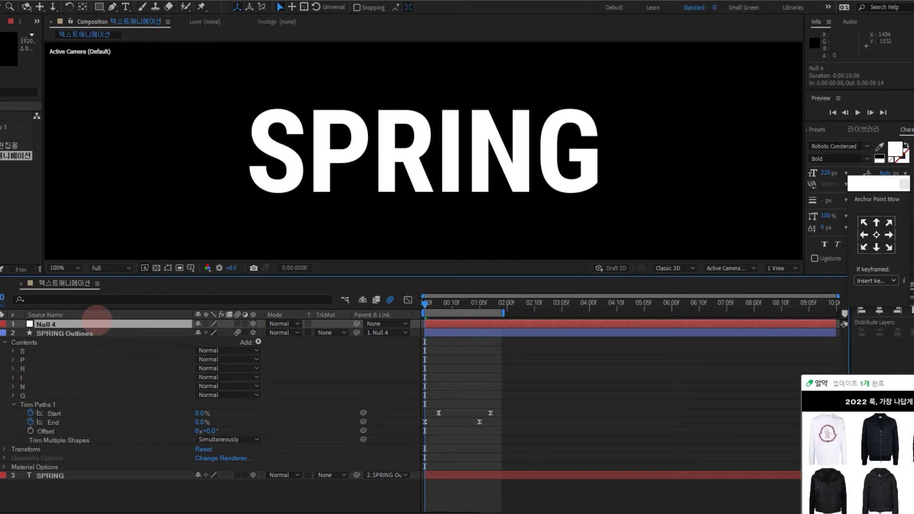
{"action": "key", "text": "space"}
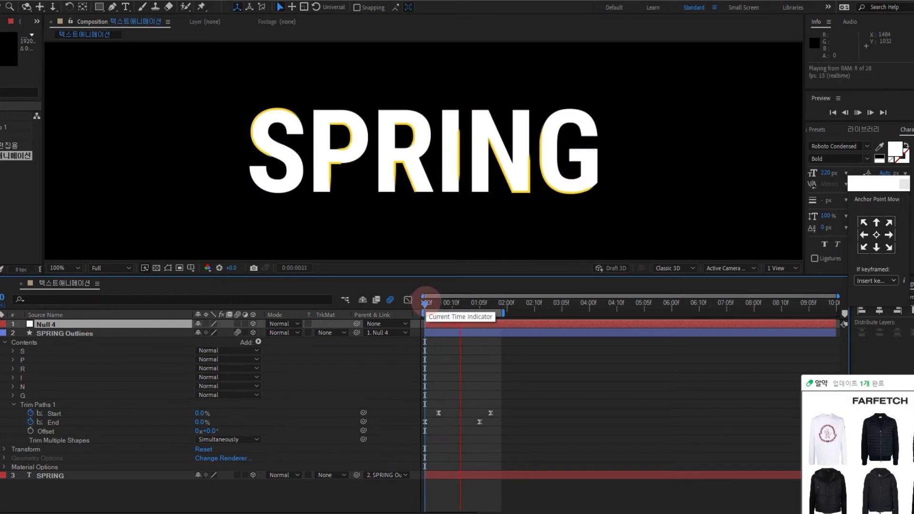
{"action": "key", "text": "space"}
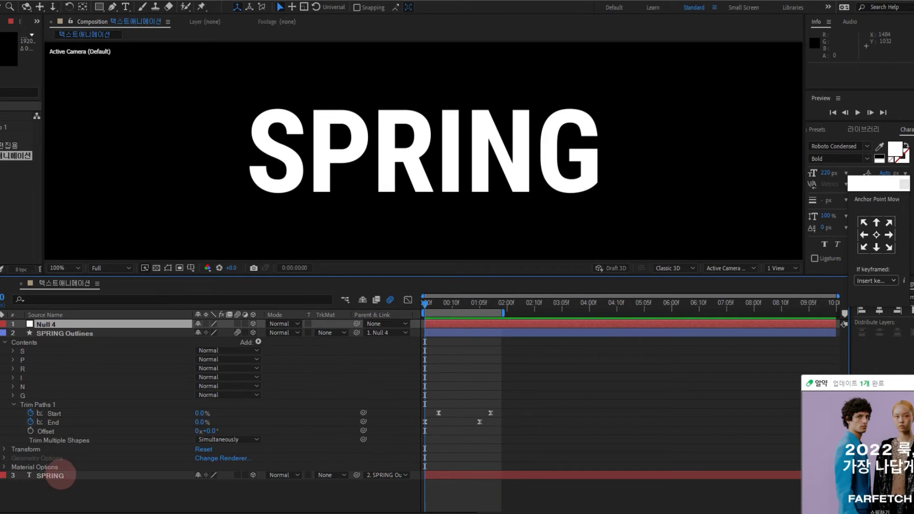
- Keyframe the SPRING text layer's Opacity from 0% at frame 4 to 100% at about frame 12, and preview the fade-in
{"action": "left_click", "coordinate": [61, 475]}
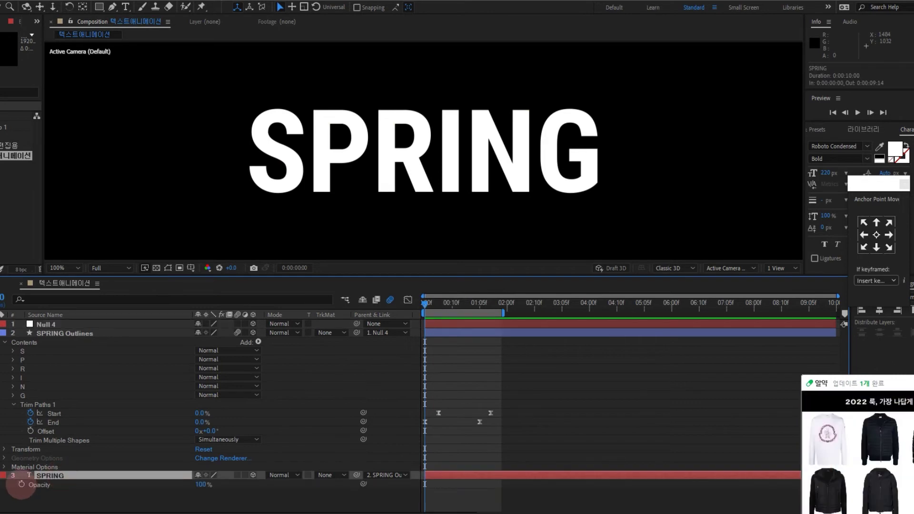
{"action": "left_click", "coordinate": [22, 484]}
{"action": "left_click_drag", "start_coordinate": [430, 484], "coordinate": [436, 484]}
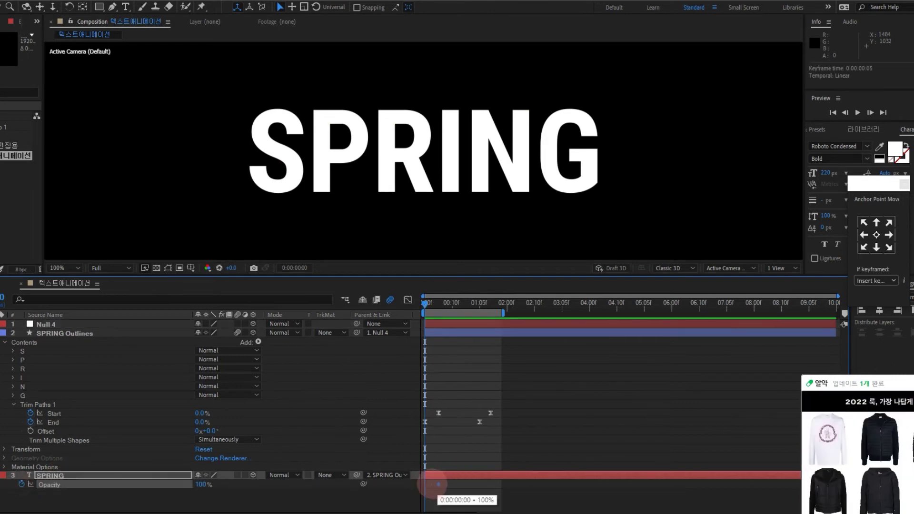
{"action": "left_click_drag", "start_coordinate": [199, 484], "coordinate": [131, 487]}
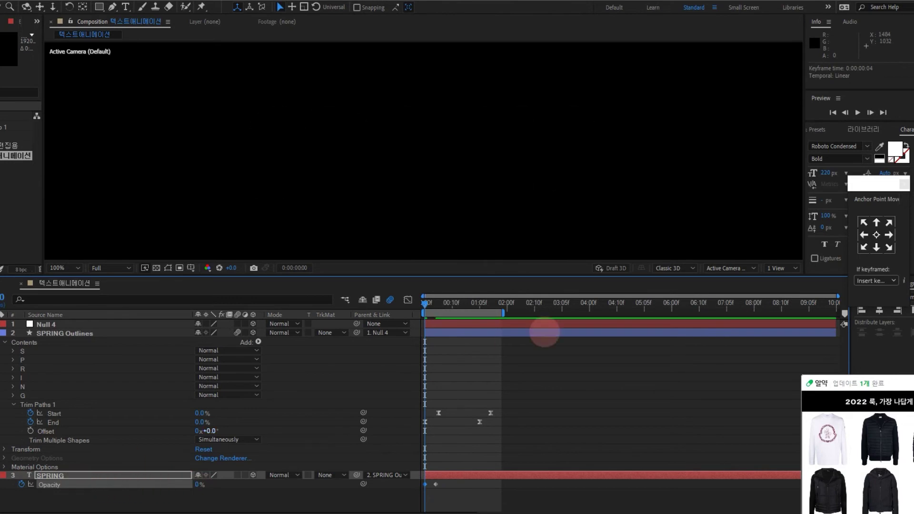
{"action": "key", "text": "space"}
{"action": "mouse_move", "coordinate": [435, 484]}
{"action": "left_mouse_down"}
{"action": "mouse_move", "coordinate": [457, 484]}
{"action": "mouse_move", "coordinate": [437, 483]}
{"action": "left_mouse_up"}
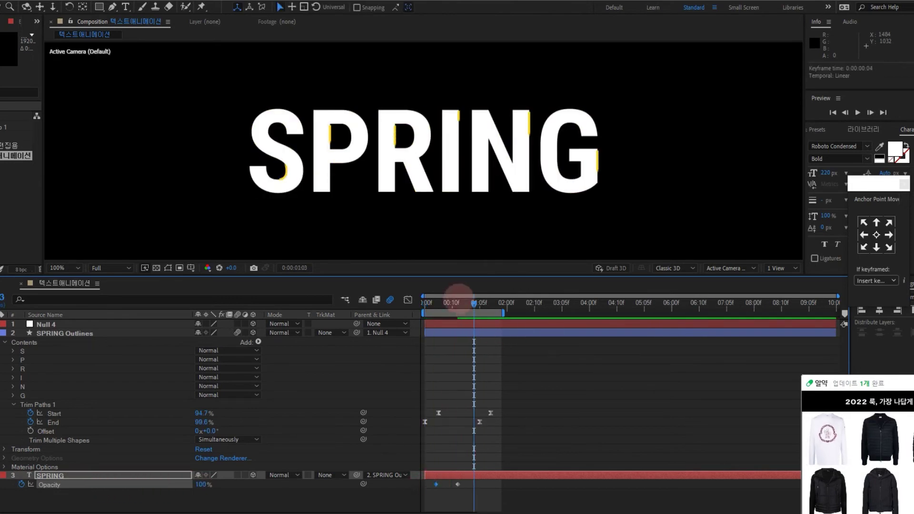
{"action": "left_click_drag", "start_coordinate": [433, 304], "coordinate": [458, 320]}
{"action": "key", "text": "space"}
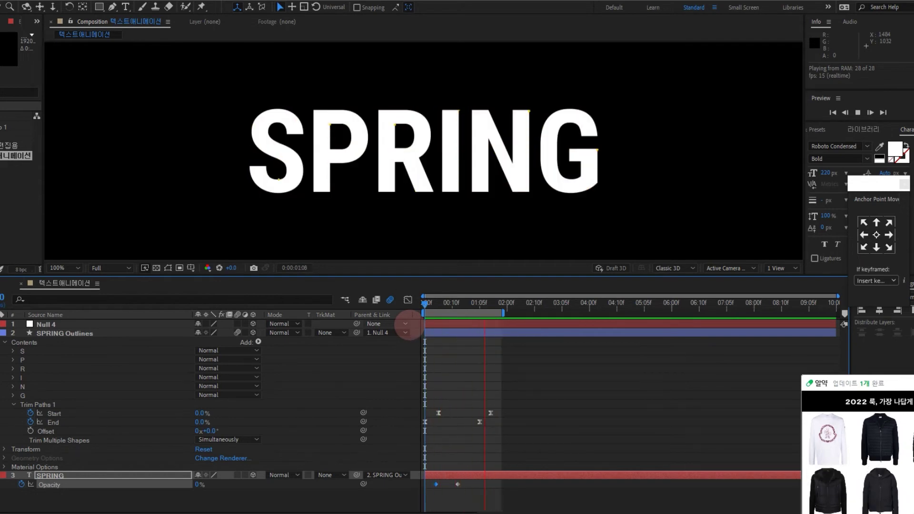
- Apply Easy Ease to both Opacity keyframes of the SPRING text layer and preview the fade-in
{"action": "left_click_drag", "start_coordinate": [472, 490], "coordinate": [428, 485]}
{"action": "right_click", "coordinate": [435, 485]}
{"action": "mouse_move", "coordinate": [499, 475]}
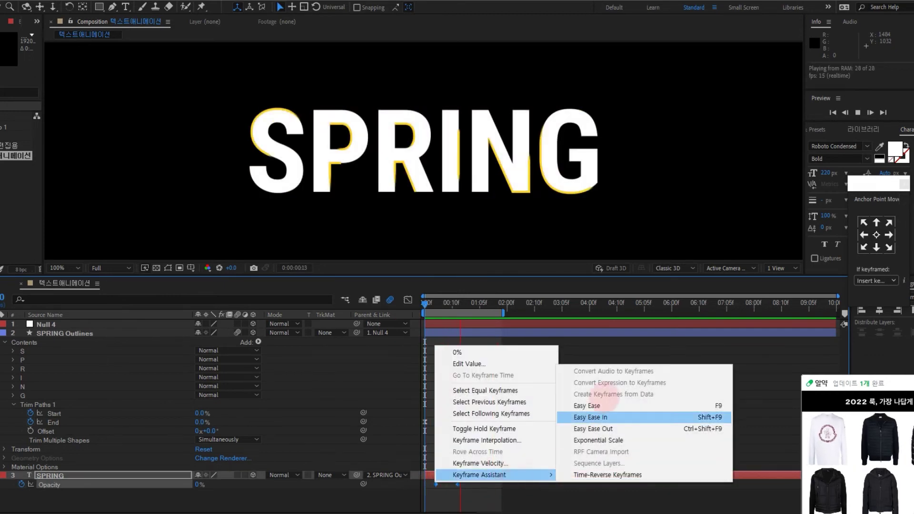
{"action": "left_click", "coordinate": [595, 405]}
{"action": "key", "text": "space"}
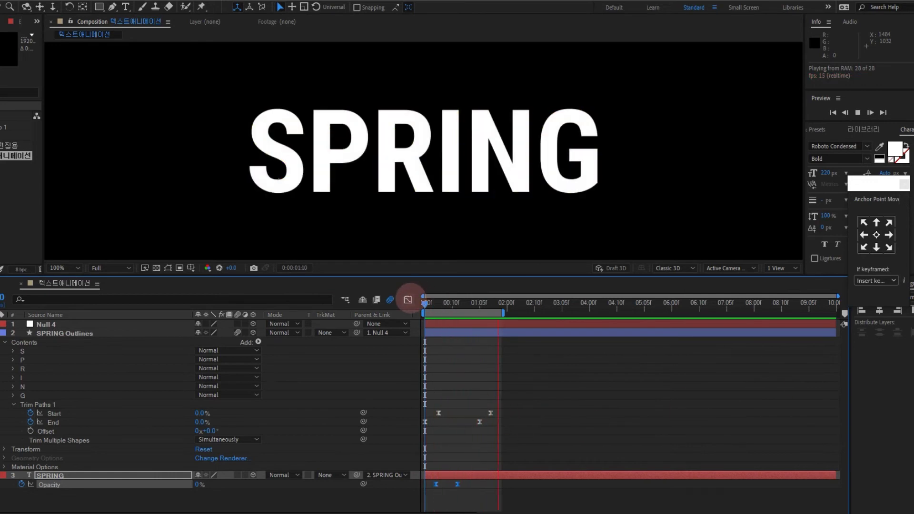
- Reshape the SPRING text layer's Opacity speed curve to peak close to its final keyframe, and preview the result at 50% zoom
{"action": "left_click", "coordinate": [409, 299]}
{"action": "left_click_drag", "start_coordinate": [468, 489], "coordinate": [445, 484]}
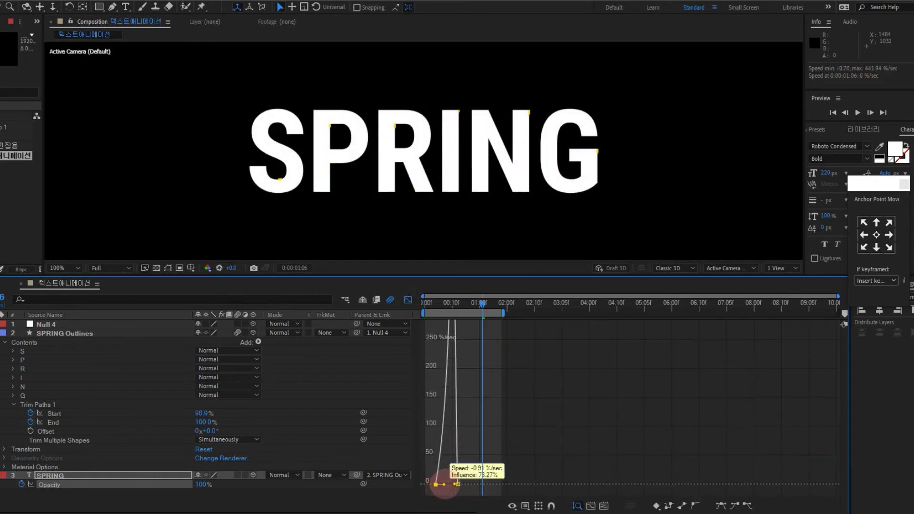
{"action": "left_click", "coordinate": [408, 299]}
{"action": "key", "text": "Home"}
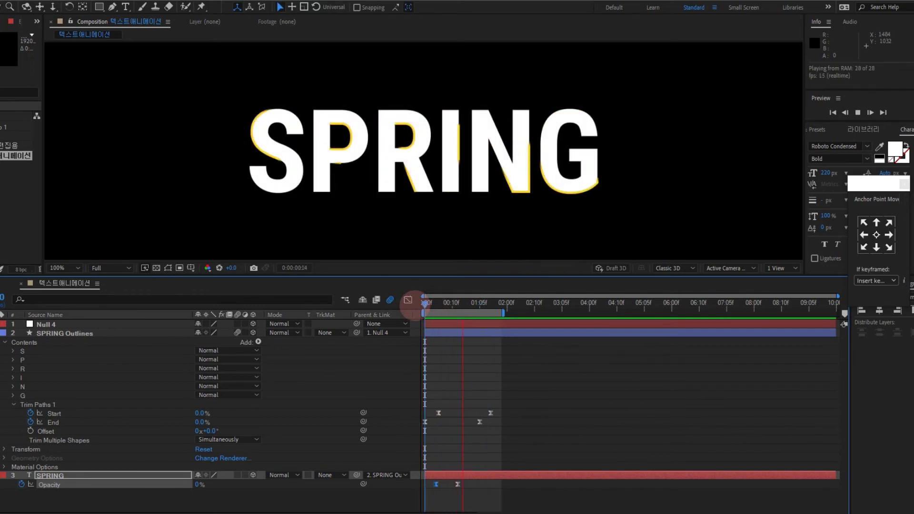
{"action": "scroll", "coordinate": [448, 167], "scroll_direction": "down", "scroll_amount": 2}
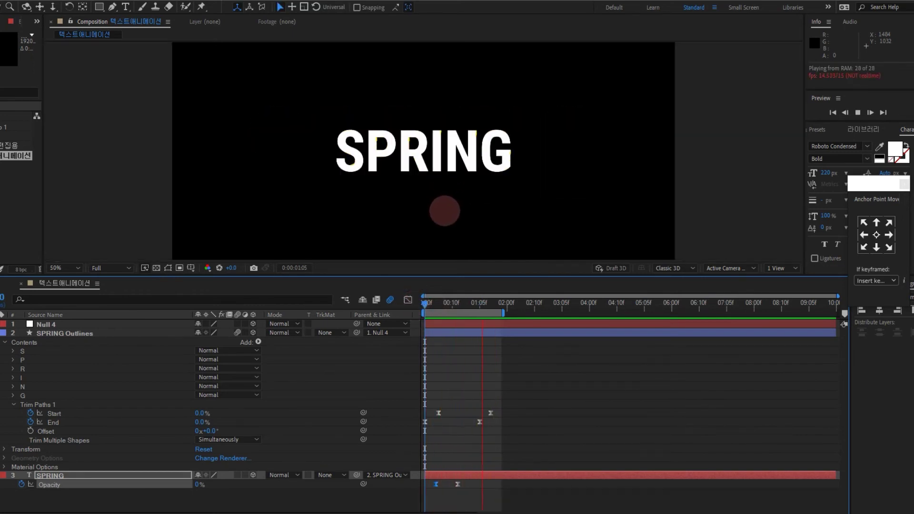
{"action": "key", "text": "space"}
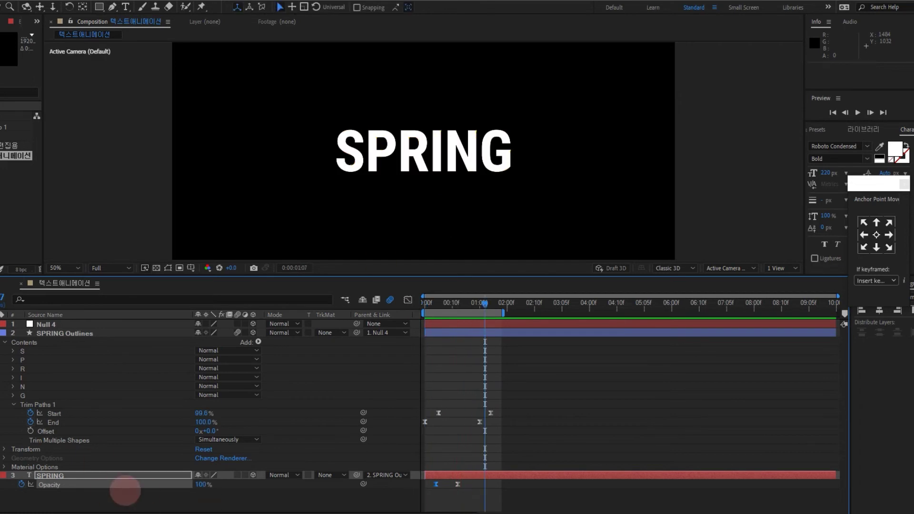
- Try moving the null to a Z position of -568 and undo the change
{"action": "left_click", "coordinate": [85, 323]}
{"action": "key", "text": "p"}
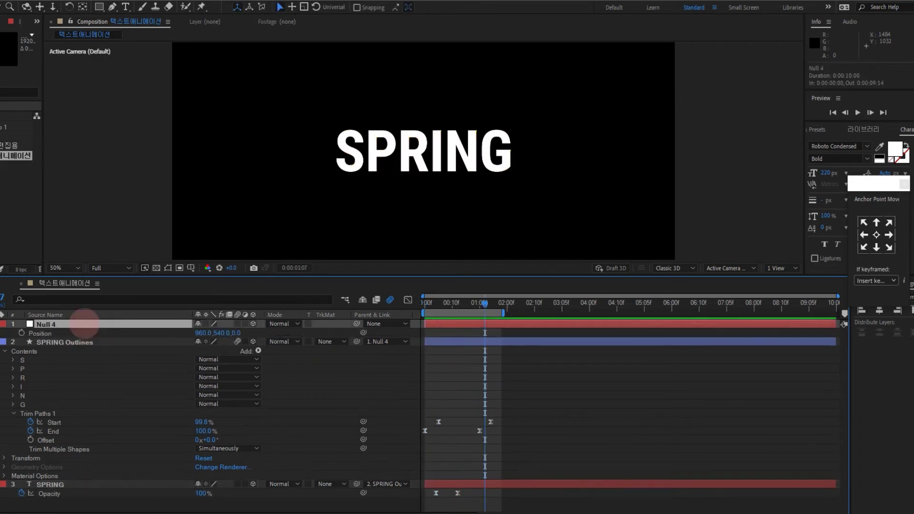
{"action": "left_click_drag", "start_coordinate": [235, 333], "coordinate": [687, 440]}
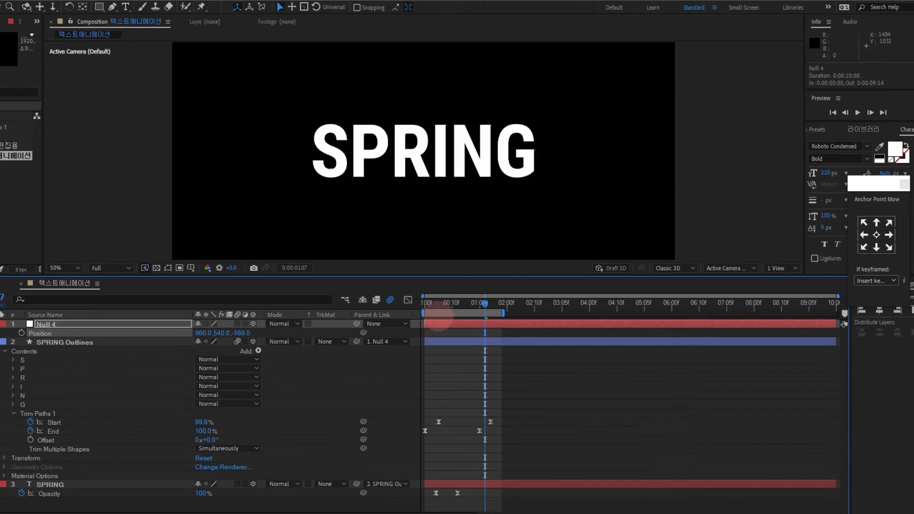
{"action": "key", "text": "ctrl+z"}
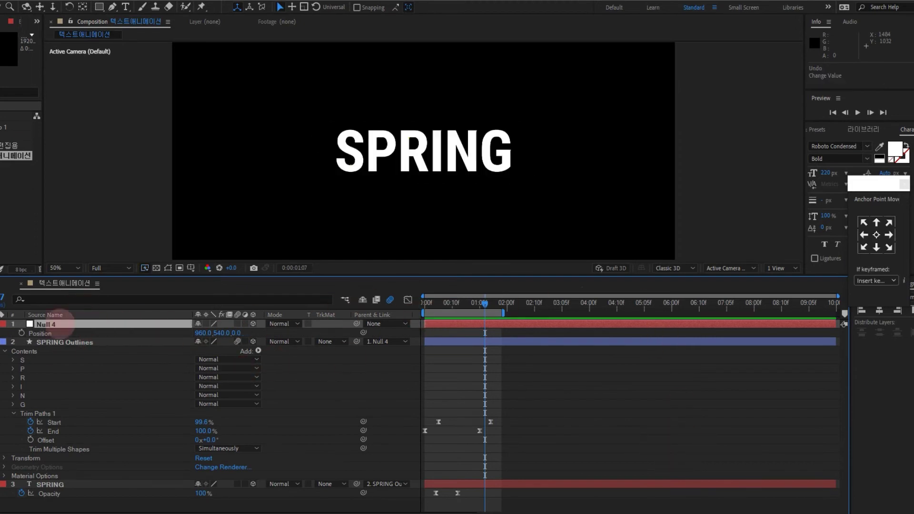
- Keyframe the null's Position from Z 0 at the first frame to Z -292 at frame 6, and preview the move
{"action": "left_click", "coordinate": [22, 333]}
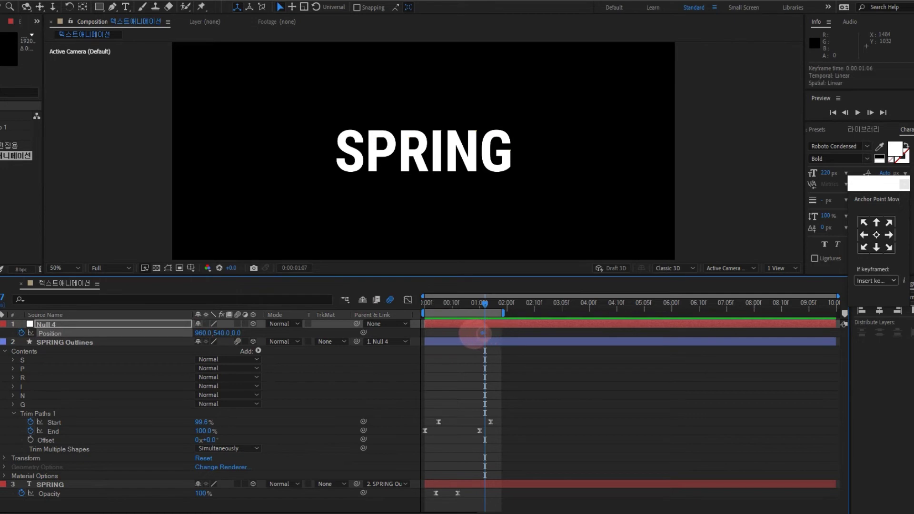
{"action": "left_click_drag", "start_coordinate": [484, 334], "coordinate": [439, 333]}
{"action": "left_click_drag", "start_coordinate": [431, 302], "coordinate": [439, 303]}
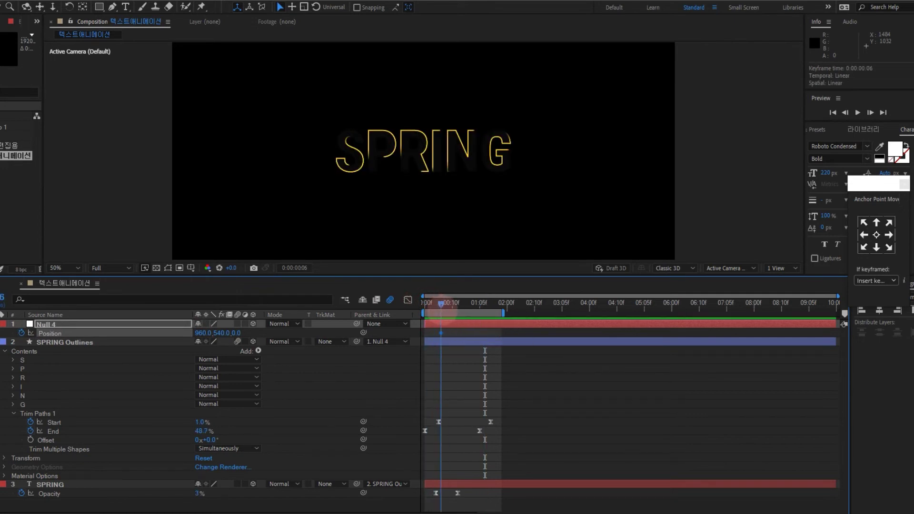
{"action": "left_click", "coordinate": [240, 343]}
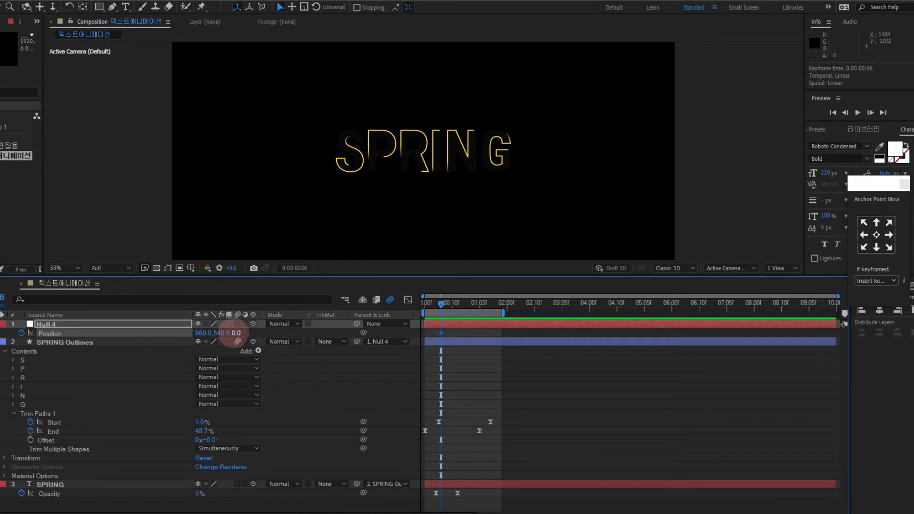
{"action": "left_click_drag", "start_coordinate": [237, 337], "coordinate": [97, 351]}
{"action": "left_click_drag", "start_coordinate": [441, 303], "coordinate": [406, 301]}
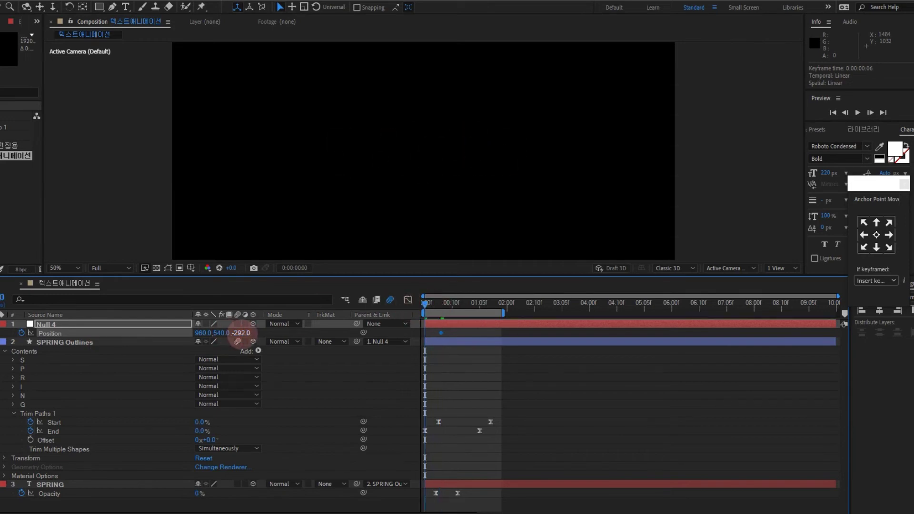
{"action": "key", "text": "space"}
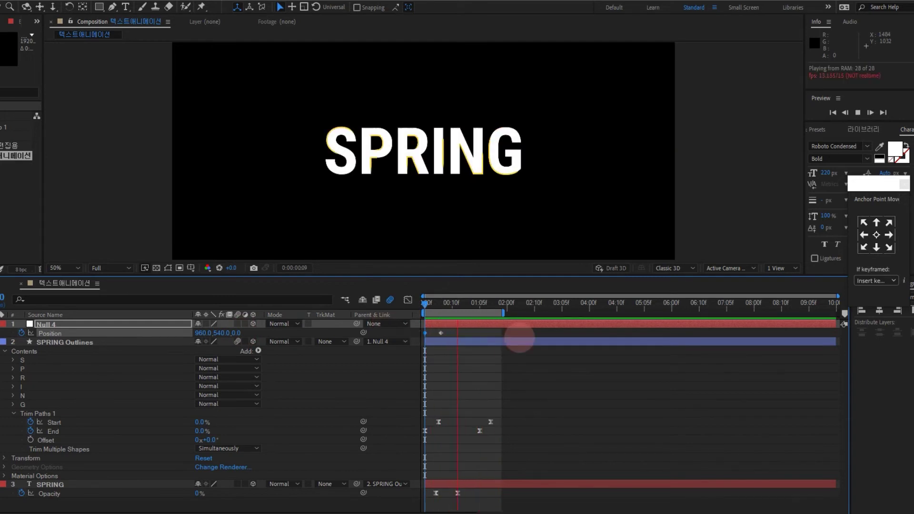
{"action": "key", "text": "space"}
- Set the null's Z position to -868 at its second Position keyframe, move that keyframe to frame 8, and preview it
{"action": "left_click_drag", "start_coordinate": [426, 299], "coordinate": [443, 304]}
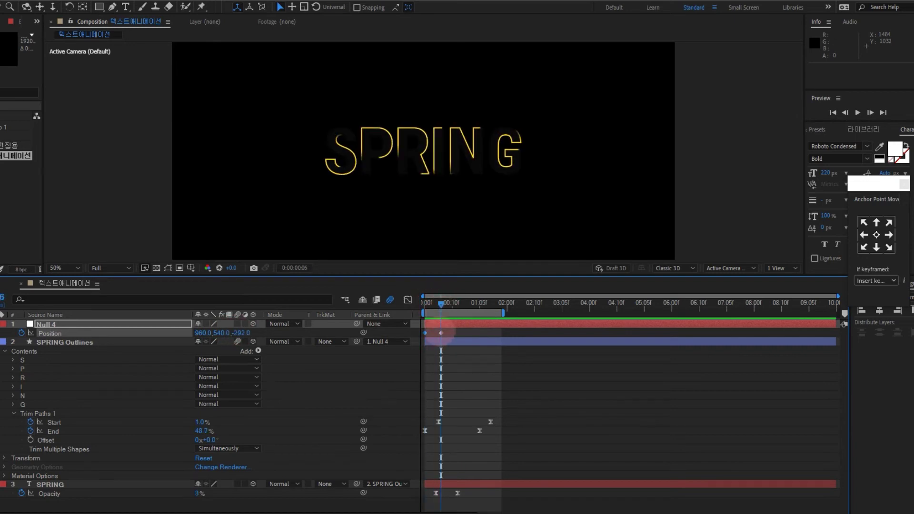
{"action": "left_click_drag", "start_coordinate": [238, 336], "coordinate": [220, 307]}
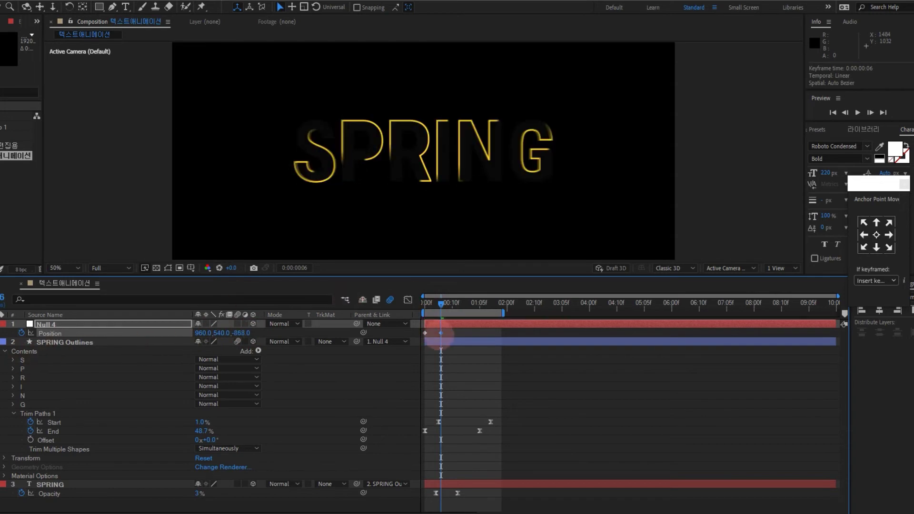
{"action": "left_click_drag", "start_coordinate": [441, 332], "coordinate": [446, 333]}
{"action": "left_click", "coordinate": [425, 302]}
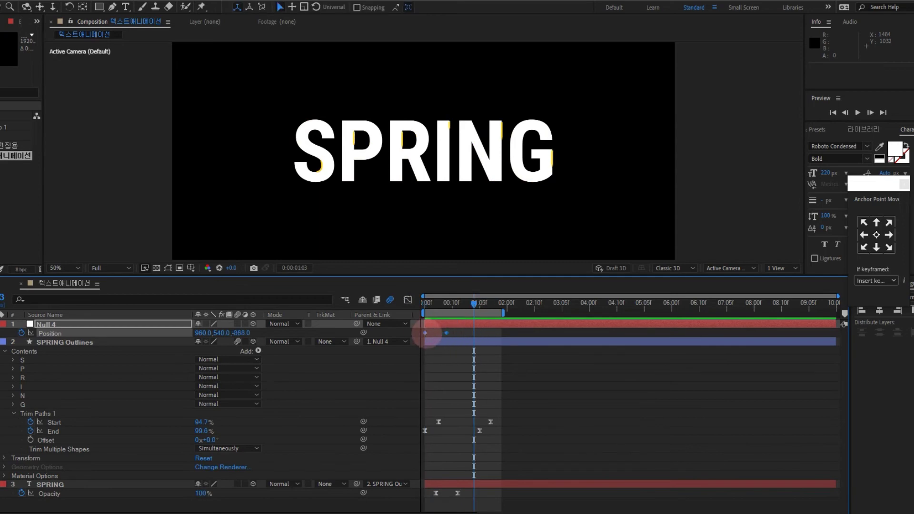
- Apply Easy Ease to both of the null's Position keyframes and preview the movement from the start
{"action": "right_click", "coordinate": [425, 333]}
{"action": "mouse_move", "coordinate": [500, 462]}
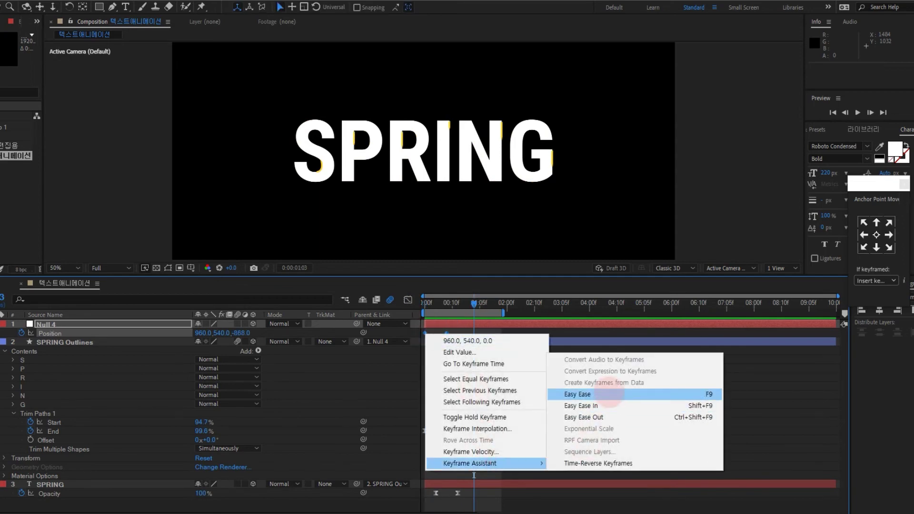
{"action": "left_click", "coordinate": [608, 395]}
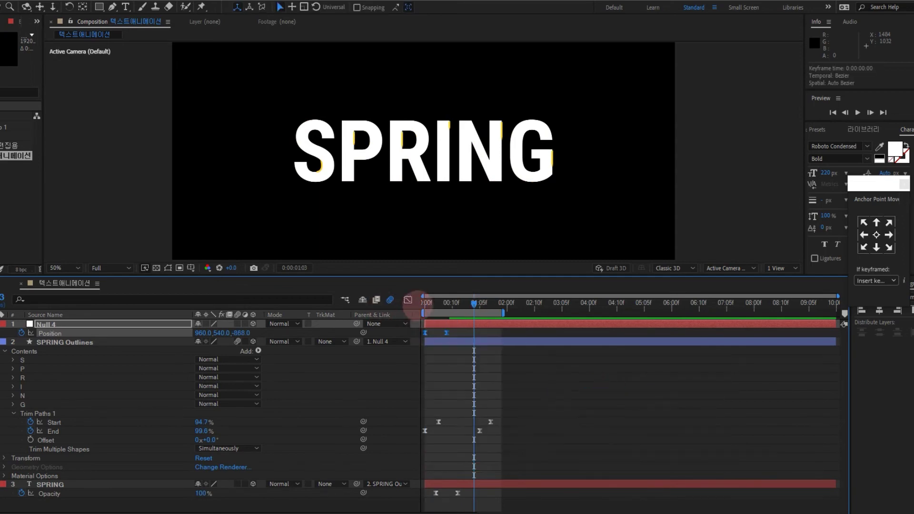
{"action": "left_click", "coordinate": [428, 302]}
{"action": "key", "text": "space"}
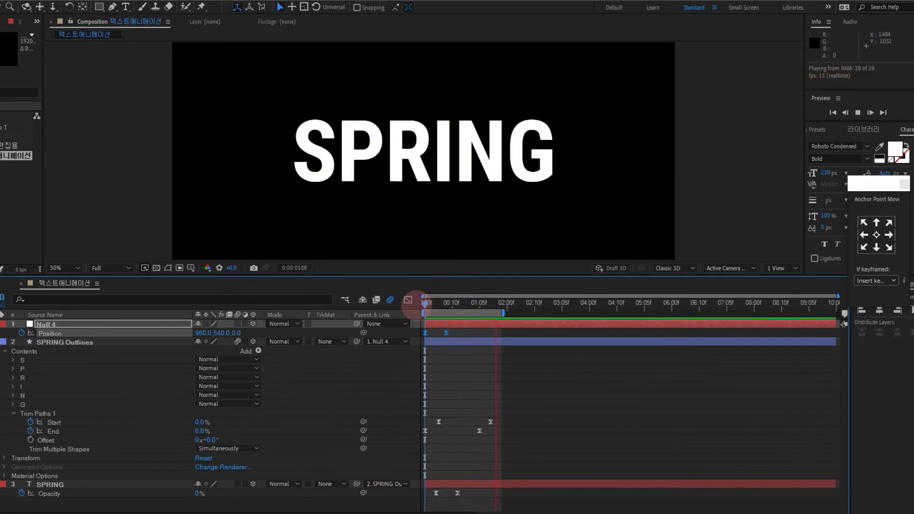
- Retime the null's Position keyframes to start at about frame 5 and end at about one second, previewing the timing
{"action": "left_click_drag", "start_coordinate": [447, 332], "coordinate": [459, 334]}
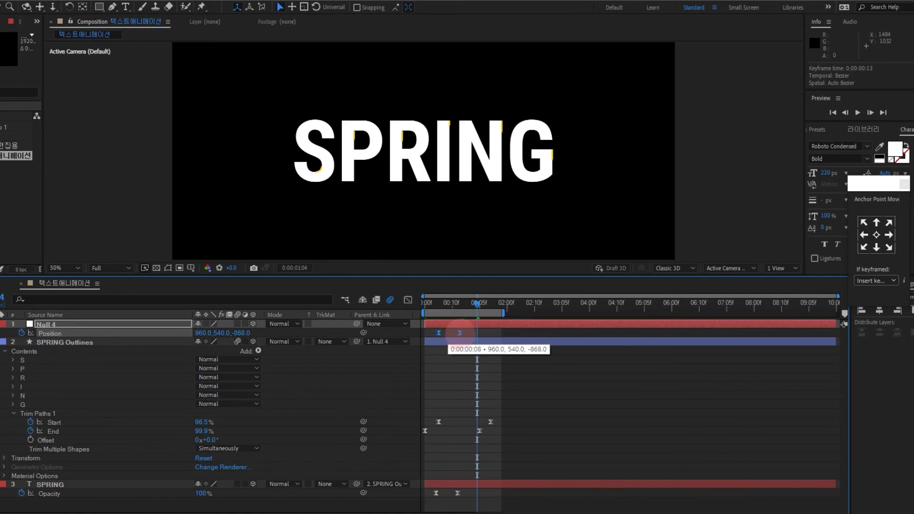
{"action": "key", "text": "Home"}
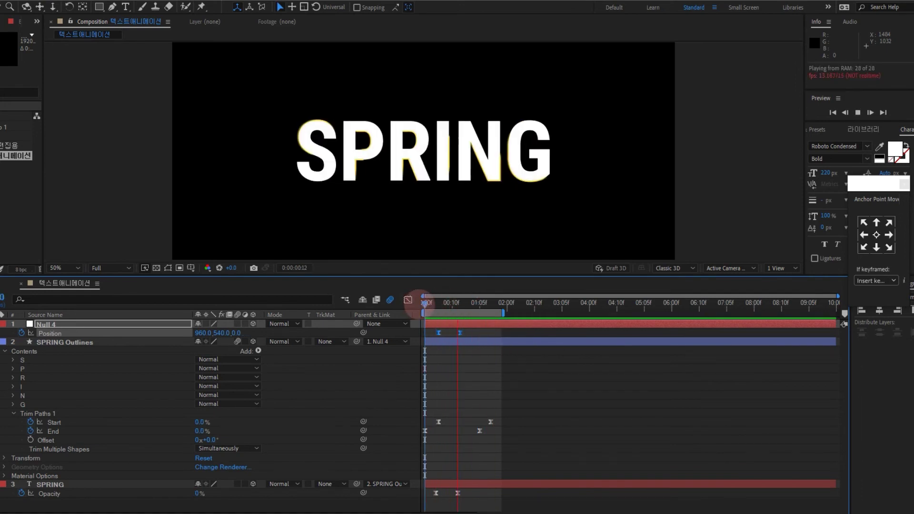
{"action": "key", "text": "space"}
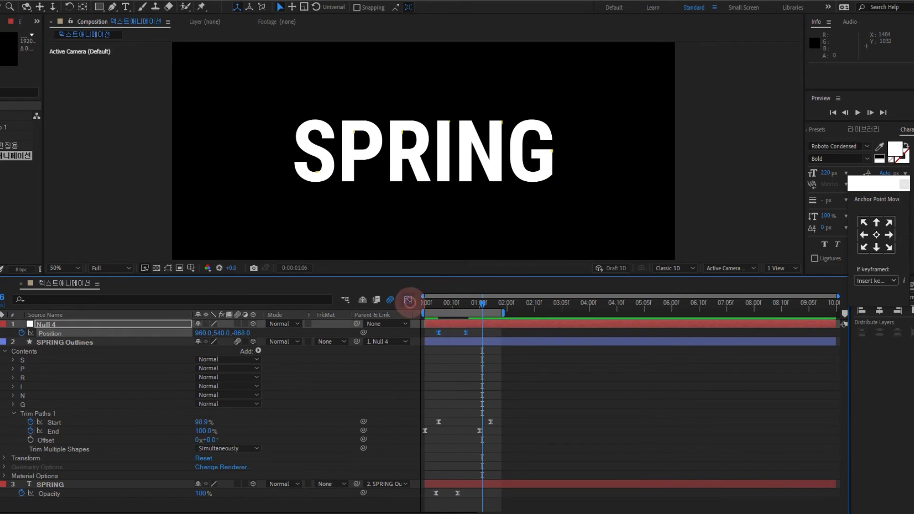
- Reshape the null's Position speed curve to peak early with a long ease-out, and preview the animation
{"action": "left_click", "coordinate": [408, 299]}
{"action": "left_click_drag", "start_coordinate": [471, 489], "coordinate": [471, 490]}
{"action": "left_click_drag", "start_coordinate": [461, 484], "coordinate": [456, 484]}
{"action": "left_click_drag", "start_coordinate": [437, 304], "coordinate": [423, 304]}
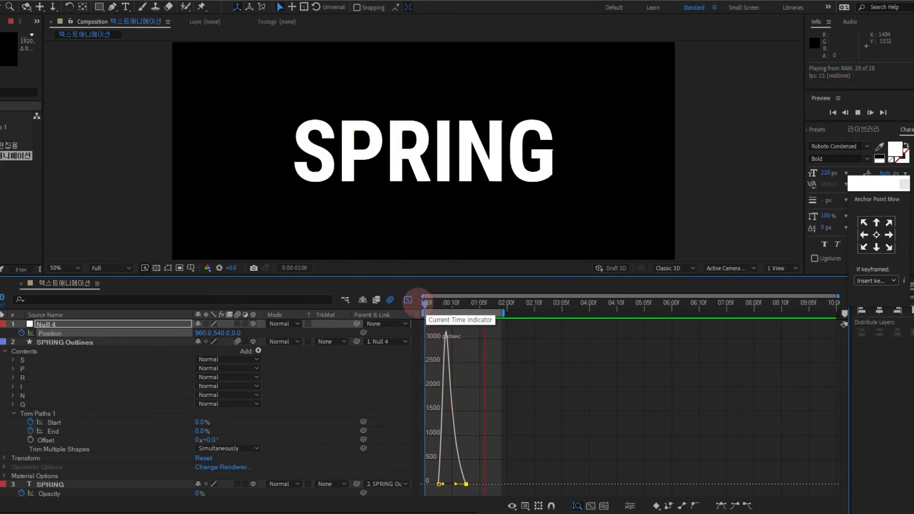
- Close the speed graph and retime the SPRING text's Opacity keyframes to start at about frame 8, previewing the fade-in
{"action": "left_click", "coordinate": [408, 300]}
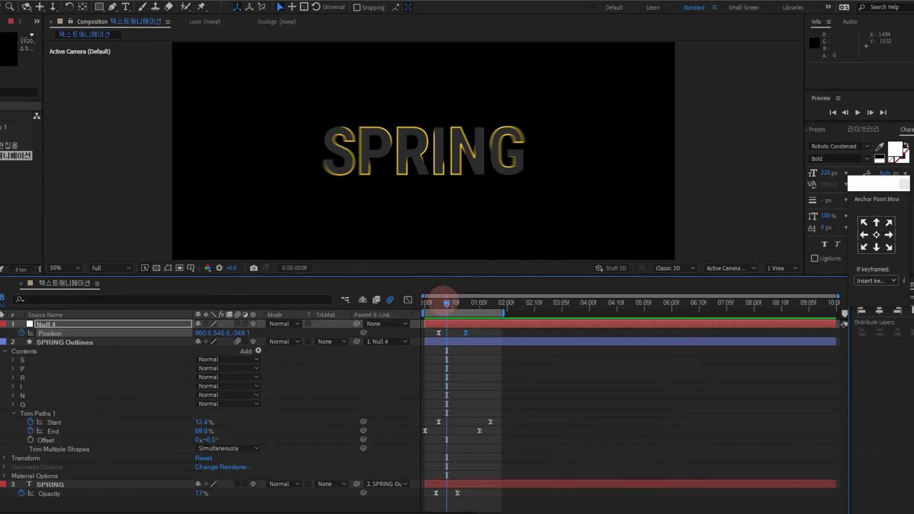
{"action": "left_click_drag", "start_coordinate": [433, 301], "coordinate": [458, 310]}
{"action": "left_click_drag", "start_coordinate": [431, 498], "coordinate": [463, 489]}
{"action": "left_click_drag", "start_coordinate": [436, 493], "coordinate": [460, 494]}
{"action": "left_click_drag", "start_coordinate": [430, 304], "coordinate": [414, 313]}
{"action": "key", "text": "space"}
{"action": "left_click", "coordinate": [469, 303]}
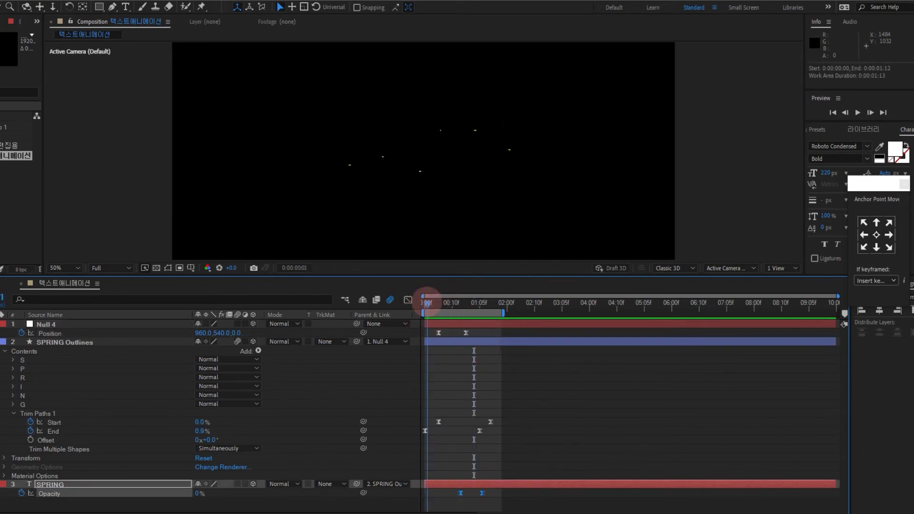
{"action": "left_click_drag", "start_coordinate": [460, 494], "coordinate": [448, 494]}
{"action": "left_click_drag", "start_coordinate": [436, 305], "coordinate": [404, 296]}
{"action": "key", "text": "space"}
- Shift both of the null's Position keyframes earlier so the movement starts at about frame 1, and preview the animation
{"action": "key", "text": "space"}
{"action": "left_click_drag", "start_coordinate": [433, 338], "coordinate": [471, 329]}
{"action": "left_click_drag", "start_coordinate": [465, 333], "coordinate": [454, 333]}
{"action": "key", "text": "space"}
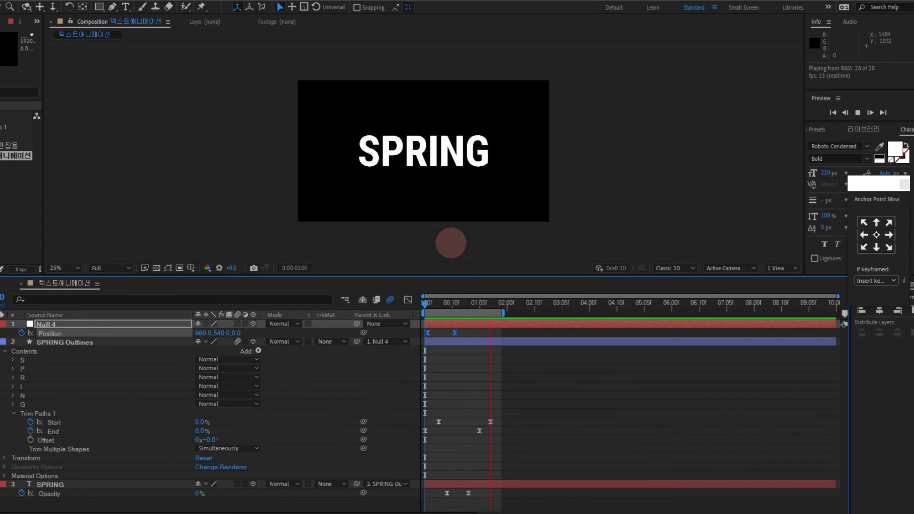
{"action": "key", "text": "space"}
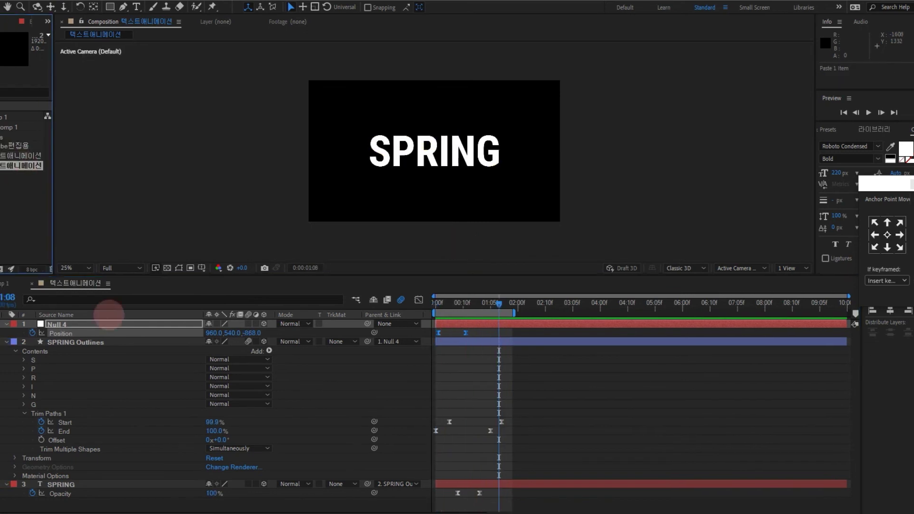
- Open composition 텍스트애니메이션 2 and reduce it to the 2D SPRING text by deleting the Null 4 and SPRING Outlines layers
{"action": "left_click_drag", "start_coordinate": [82, 171], "coordinate": [97, 172]}
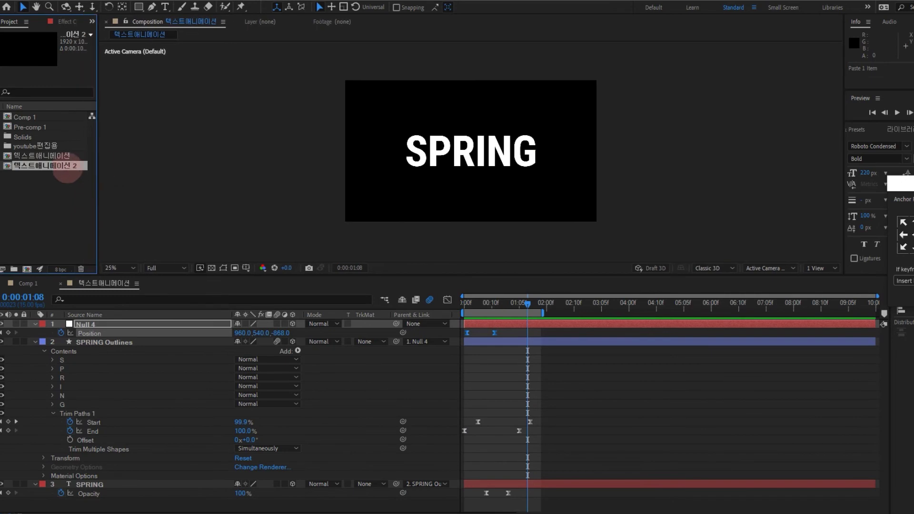
{"action": "double_click", "coordinate": [65, 166]}
{"action": "left_click", "coordinate": [103, 318]}
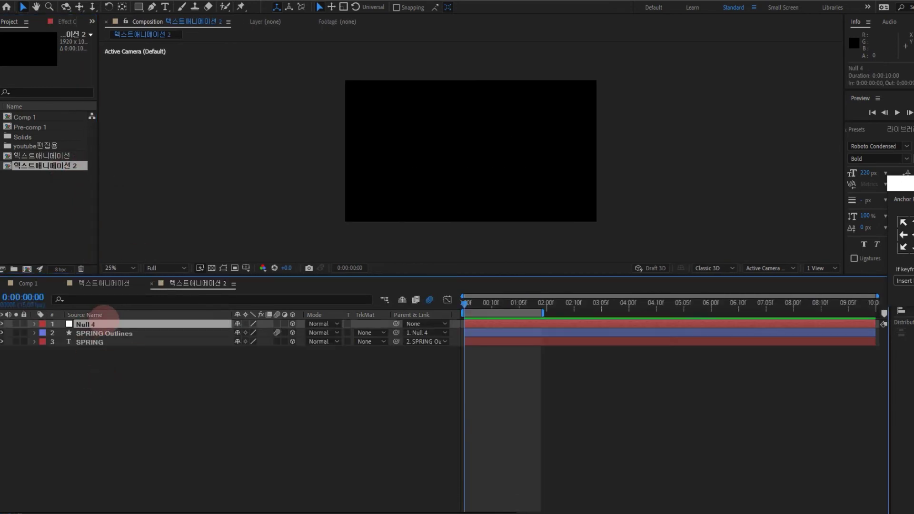
{"action": "key", "text": "Delete"}
{"action": "left_click", "coordinate": [286, 315]}
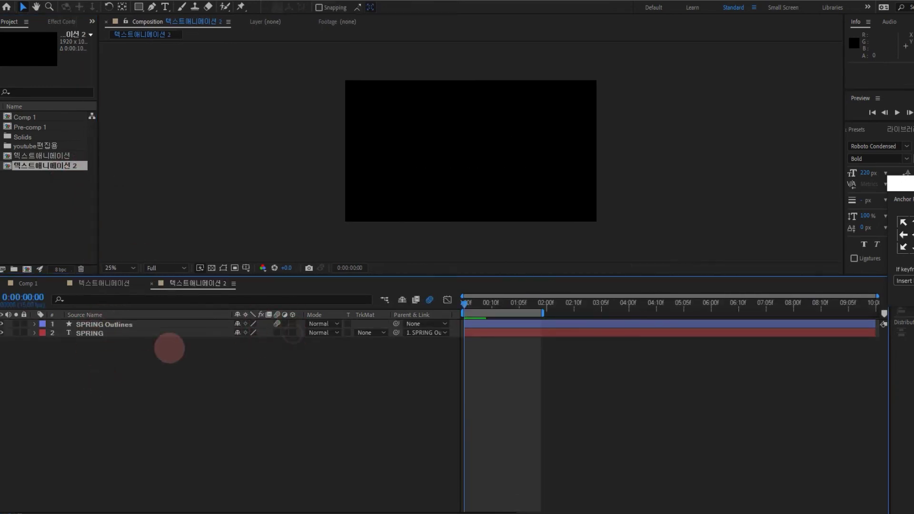
{"action": "left_click", "coordinate": [103, 325]}
{"action": "key", "text": "Delete"}
- Reveal the SPRING text layer's Opacity and delete its first keyframe
{"action": "left_click", "coordinate": [171, 320]}
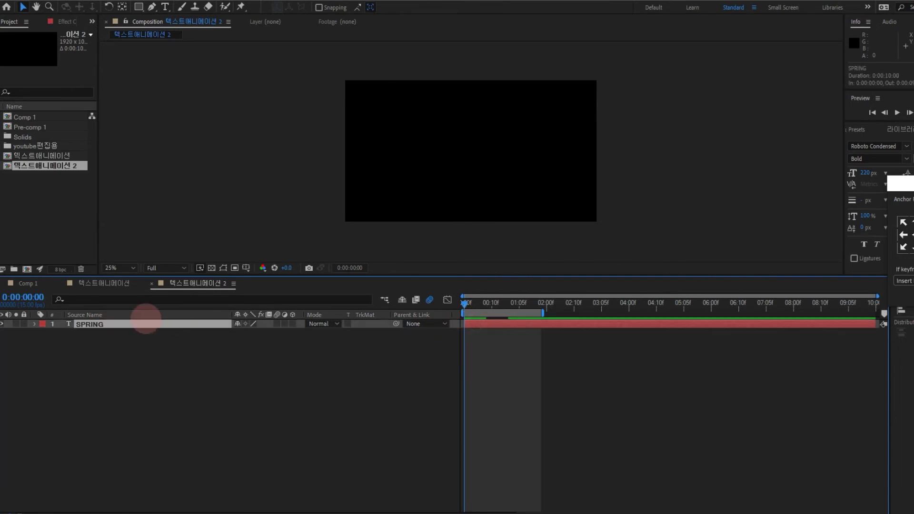
{"action": "key", "text": "t"}
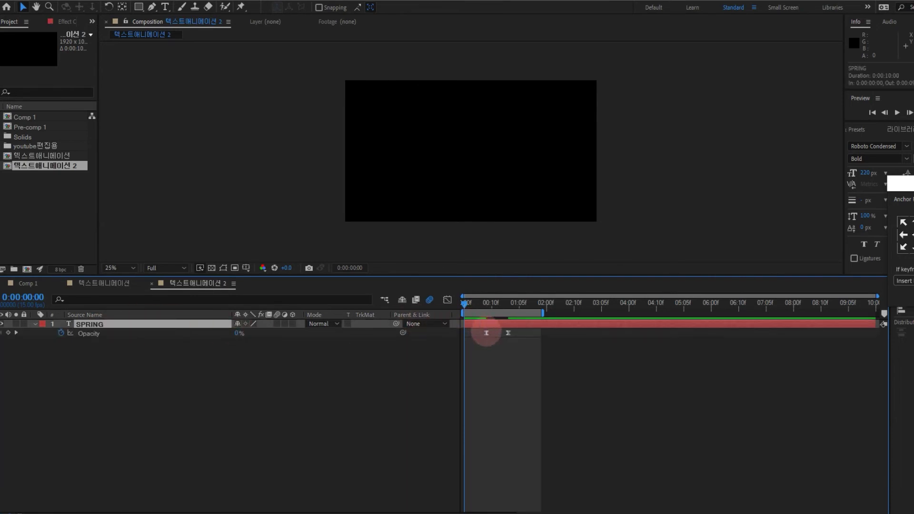
{"action": "left_click", "coordinate": [486, 333]}
{"action": "key", "text": "Delete"}
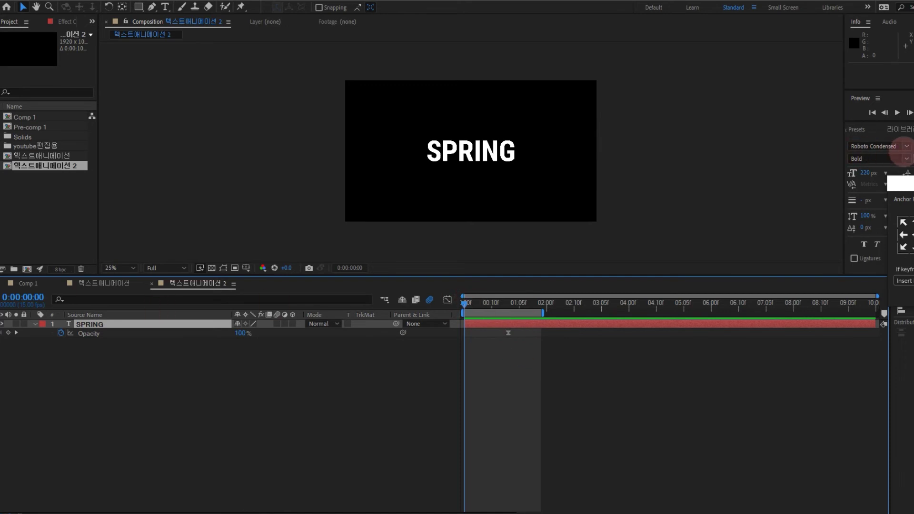
- Change the SPRING text's font to Novecento sans wide Medium and remove its remaining Opacity keyframe
{"action": "left_click", "coordinate": [906, 146]}
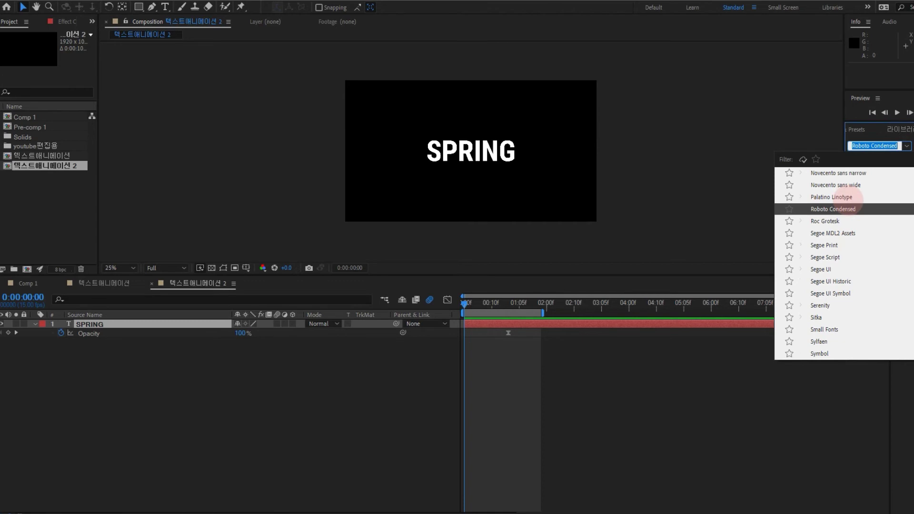
{"action": "left_click", "coordinate": [828, 185]}
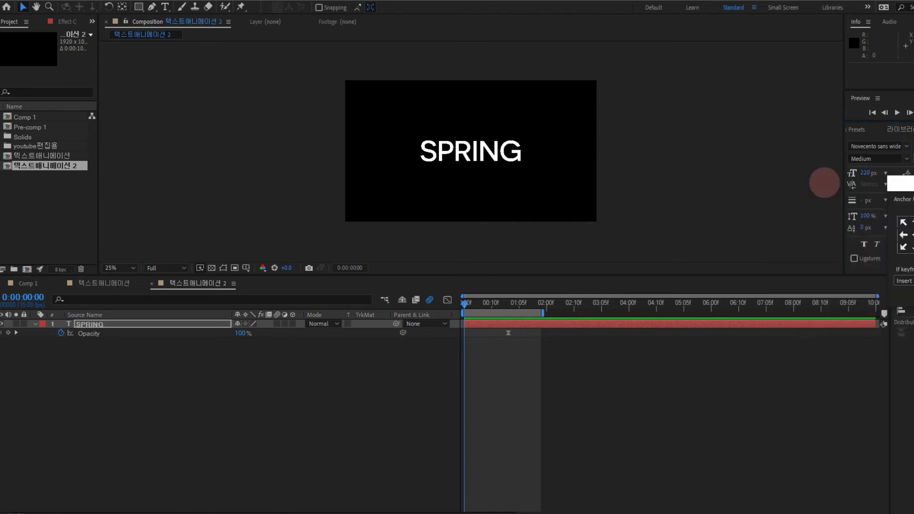
{"action": "scroll", "coordinate": [512, 179], "scroll_direction": "up", "scroll_amount": 1}
{"action": "scroll", "coordinate": [515, 179], "scroll_direction": "down", "scroll_amount": 1}
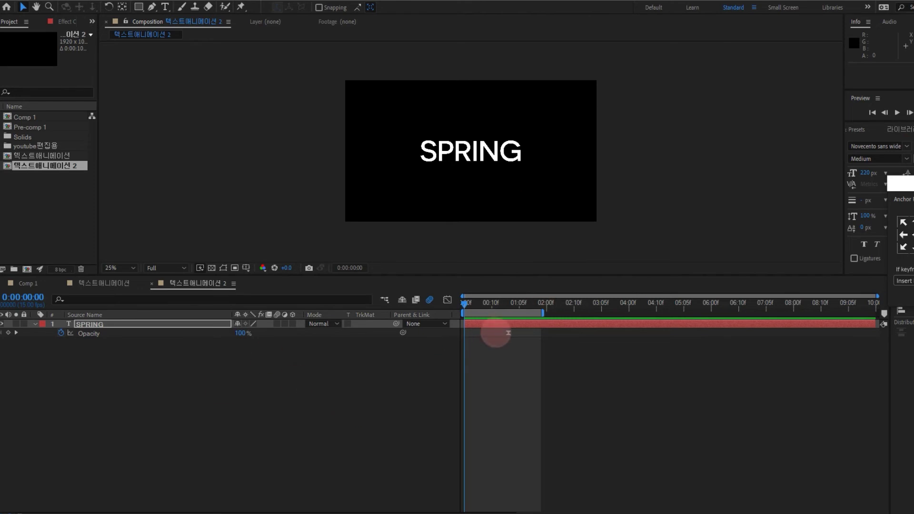
{"action": "left_click", "coordinate": [323, 377]}
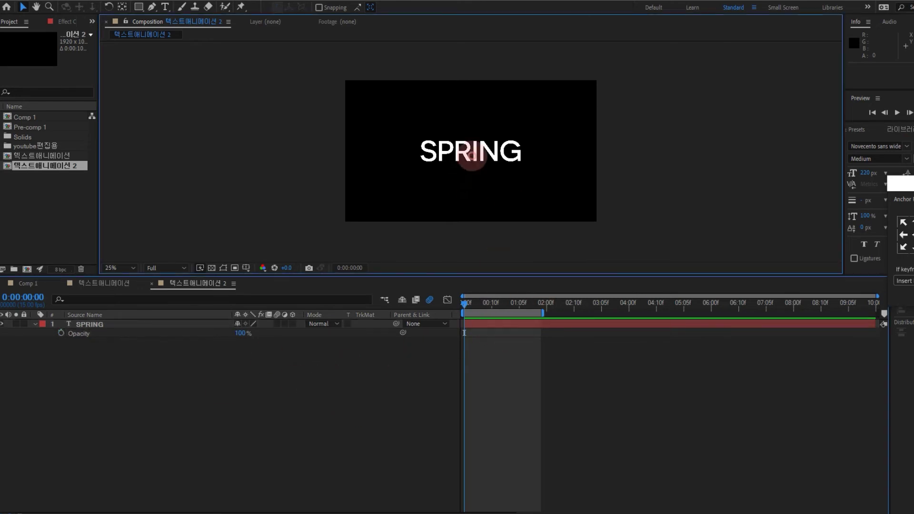
- Set the SPRING text's font size to 150 px
{"action": "left_click", "coordinate": [471, 155]}
{"action": "left_click", "coordinate": [865, 173]}
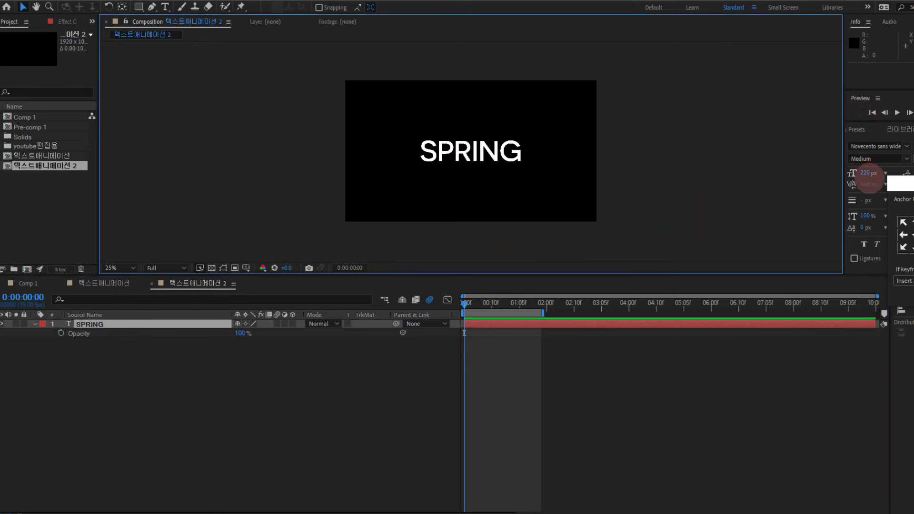
{"action": "type", "text": "150"}
{"action": "key", "text": "Return"}
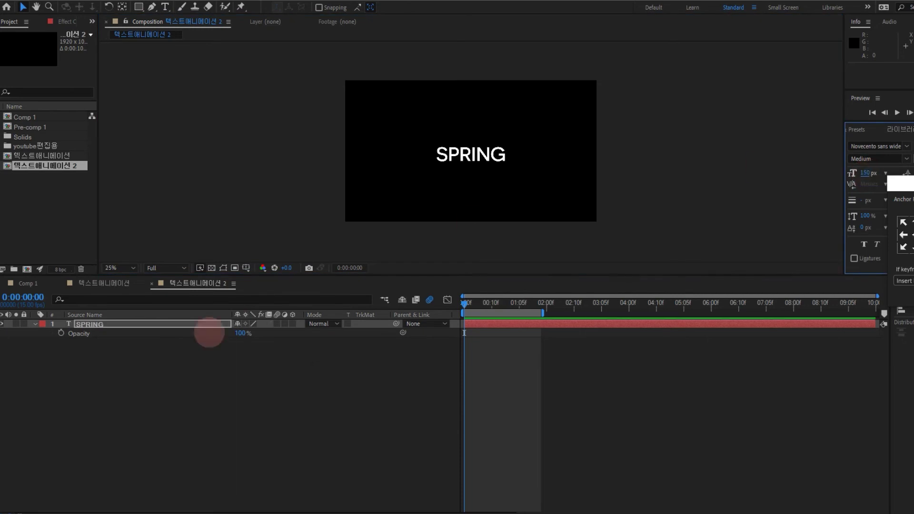
{"action": "left_click", "coordinate": [347, 390]}
{"action": "scroll", "coordinate": [508, 204], "scroll_direction": "up", "scroll_amount": 2}
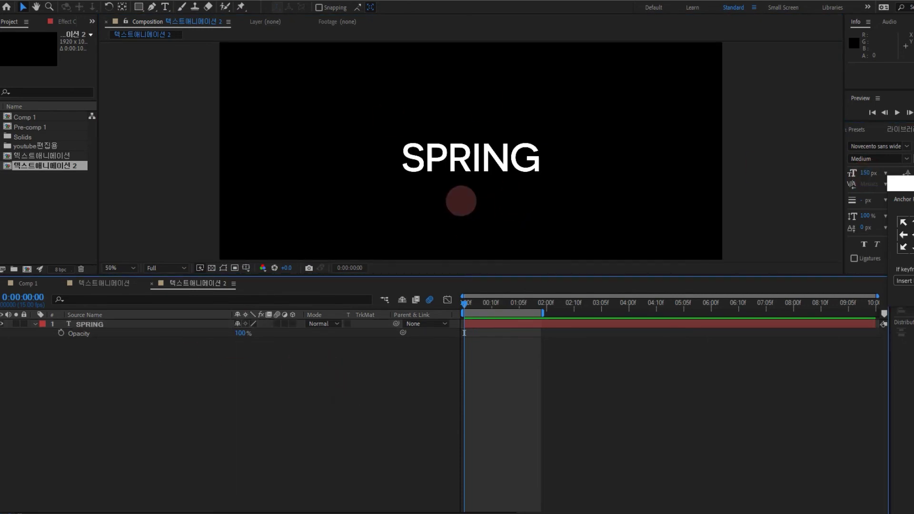
- Reveal the SPRING layer's Scale, Rotation and Opacity, and keyframe Rotation from -90° at frame 0 to 0° at frame 3
{"action": "left_click", "coordinate": [181, 324]}
{"action": "key", "text": "r"}
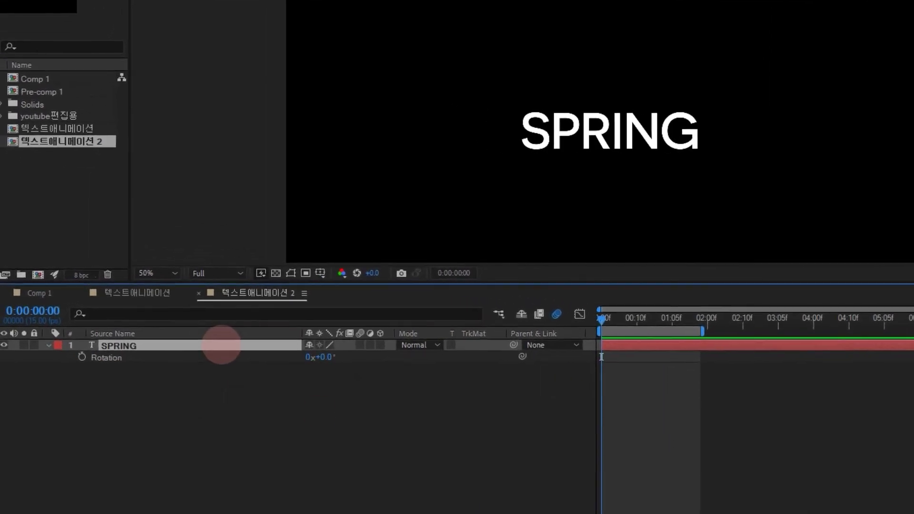
{"action": "key", "text": "shift+t"}
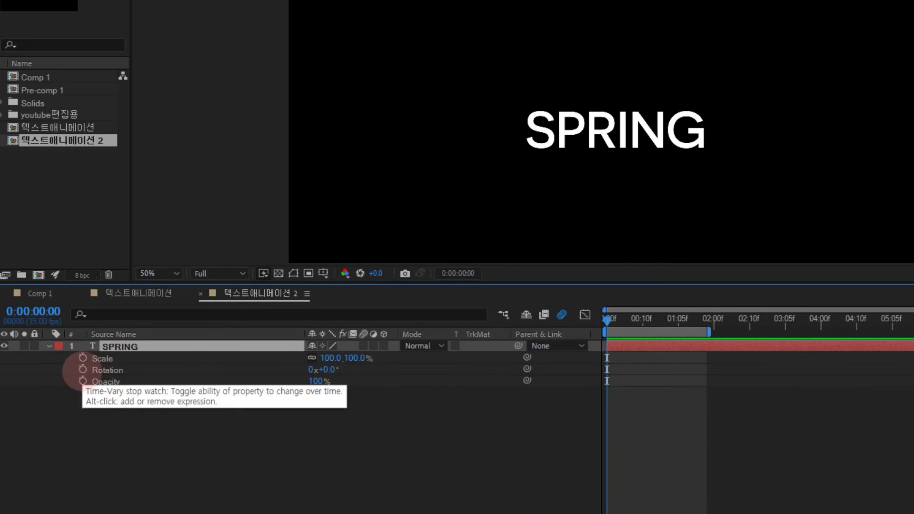
{"action": "left_click", "coordinate": [83, 370]}
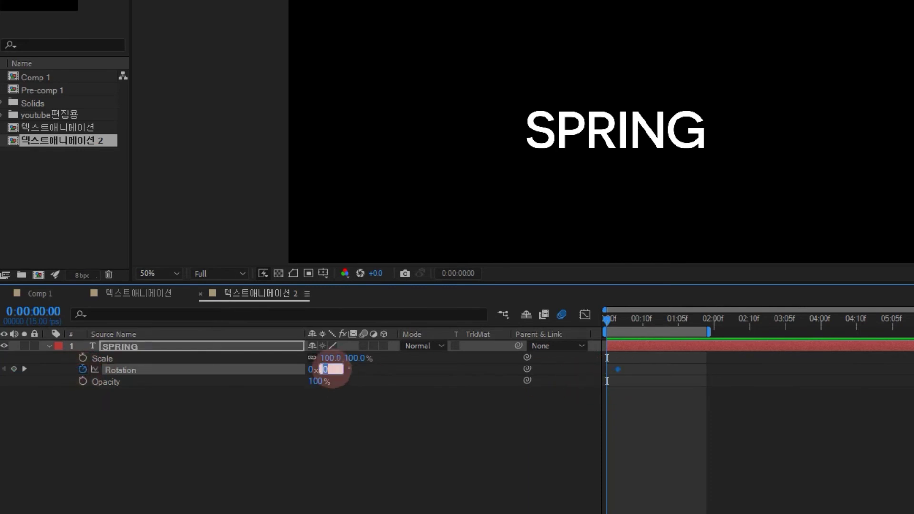
{"action": "type", "text": "-90"}
{"action": "key", "text": "Return"}
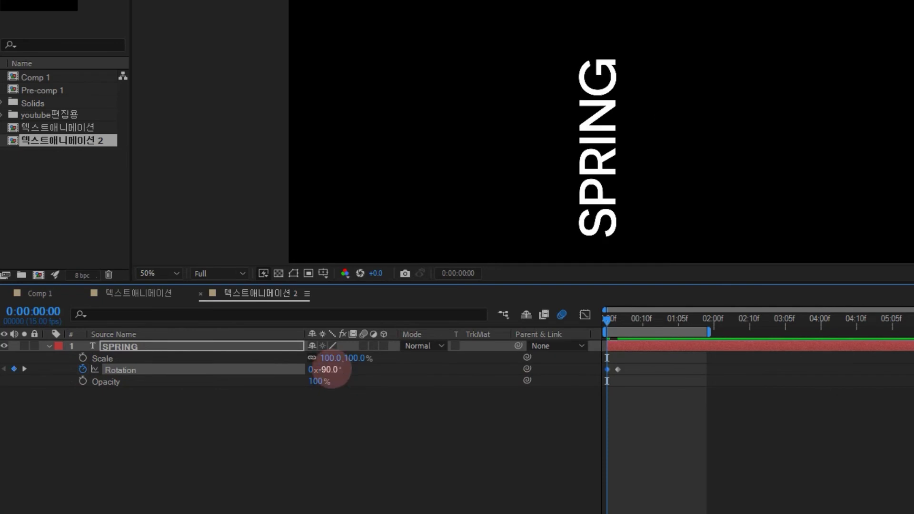
{"action": "left_click", "coordinate": [292, 272]}
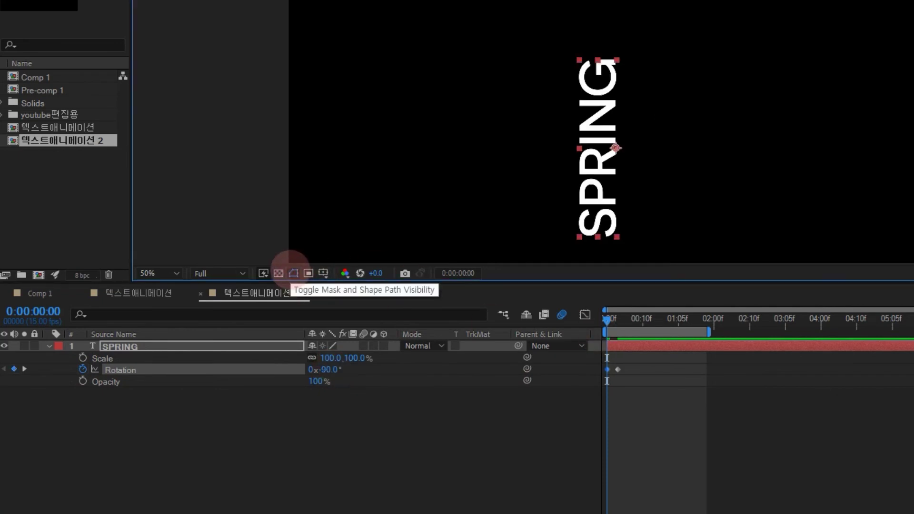
{"action": "mouse_move", "coordinate": [605, 314]}
{"action": "left_mouse_down"}
{"action": "mouse_move", "coordinate": [617, 318]}
{"action": "mouse_move", "coordinate": [606, 320]}
{"action": "left_mouse_up"}
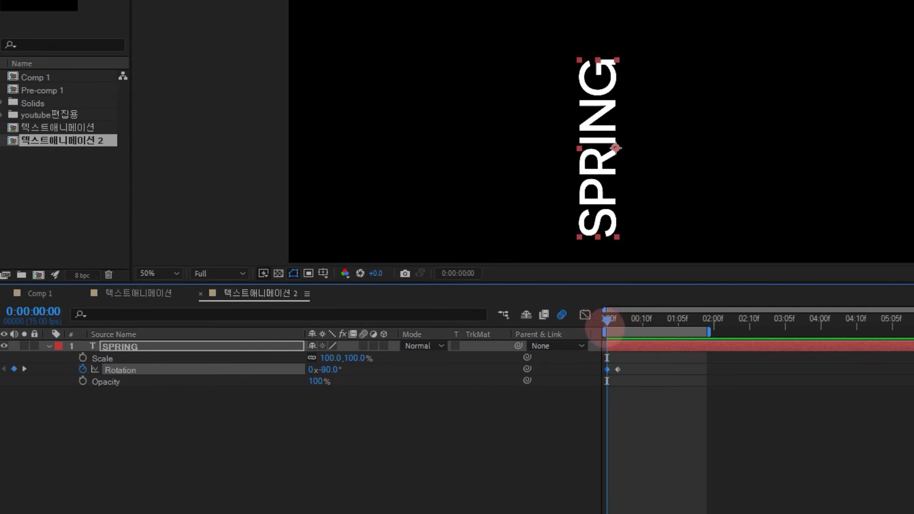
- Keyframe the SPRING layer's Opacity from 0% at frame 0 to 100% at frame 3, and preview it
{"action": "left_click", "coordinate": [83, 381]}
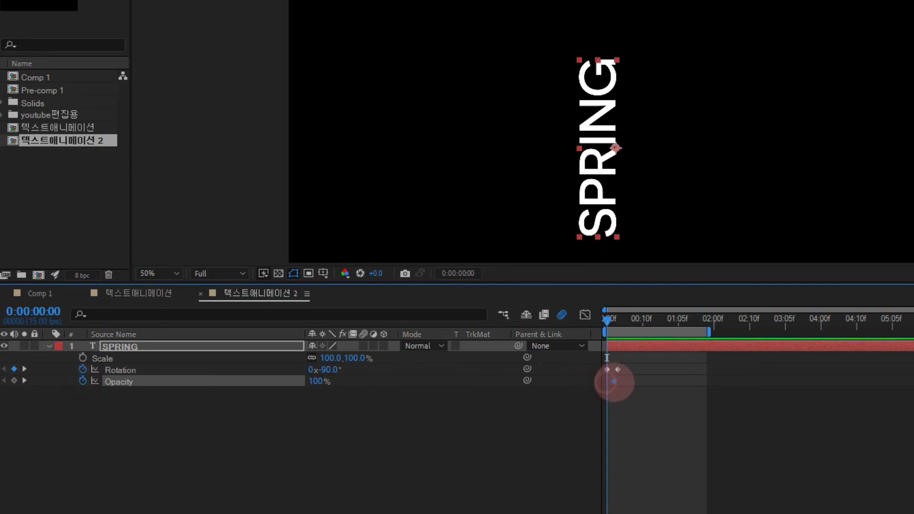
{"action": "left_click_drag", "start_coordinate": [320, 381], "coordinate": [182, 387]}
{"action": "left_click_drag", "start_coordinate": [660, 299], "coordinate": [601, 318]}
{"action": "key", "text": "space"}
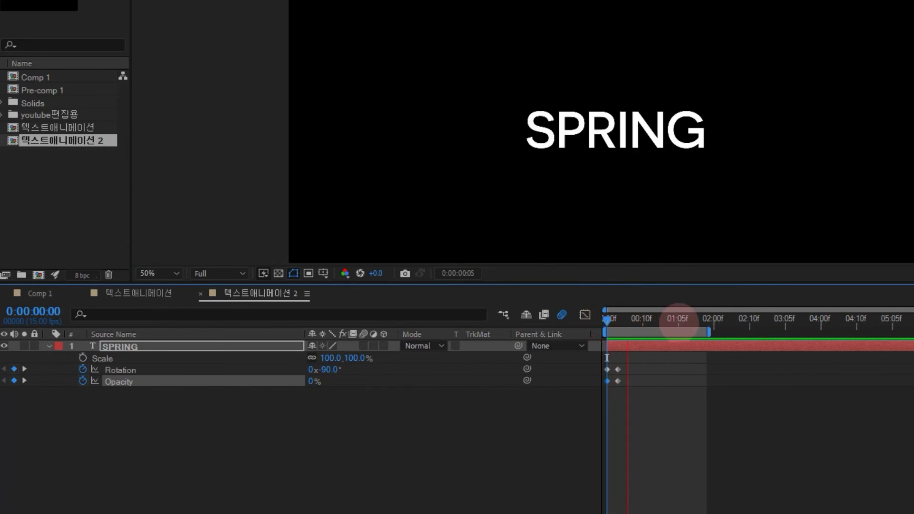
{"action": "key", "text": "space"}
- Move the ending Rotation and Opacity keyframes to frame 4 and preview the new timing
{"action": "left_click_drag", "start_coordinate": [631, 393], "coordinate": [614, 368]}
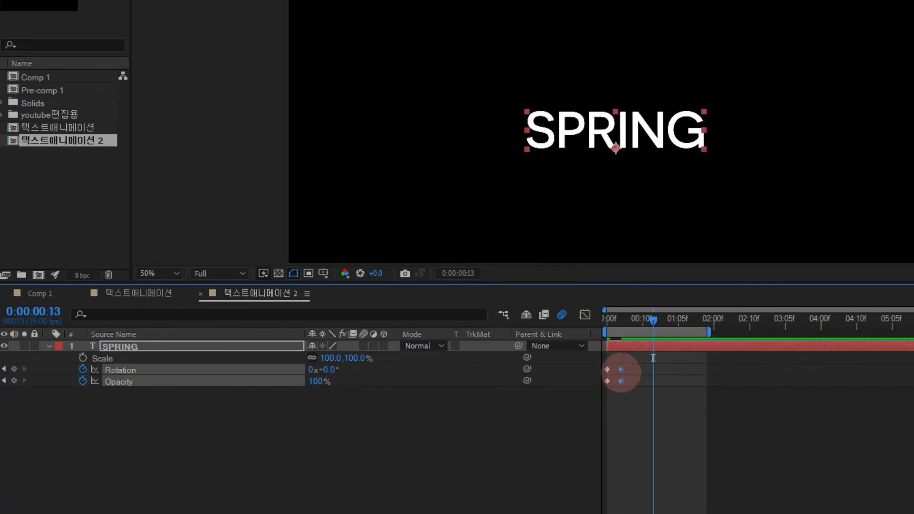
{"action": "left_click_drag", "start_coordinate": [618, 323], "coordinate": [596, 322]}
{"action": "key", "text": "space"}
{"action": "key", "text": "space"}
{"action": "key", "text": "space"}
{"action": "key", "text": "space"}
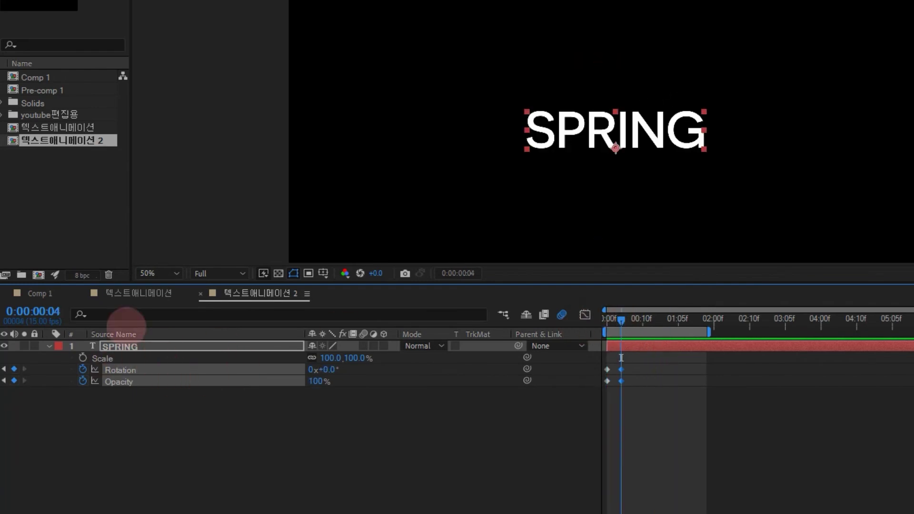
- Add Scale keyframes of 100% at frames 4 and 7 of the SPRING layer
{"action": "left_click", "coordinate": [83, 357]}
{"action": "left_click_drag", "start_coordinate": [619, 319], "coordinate": [624, 318]}
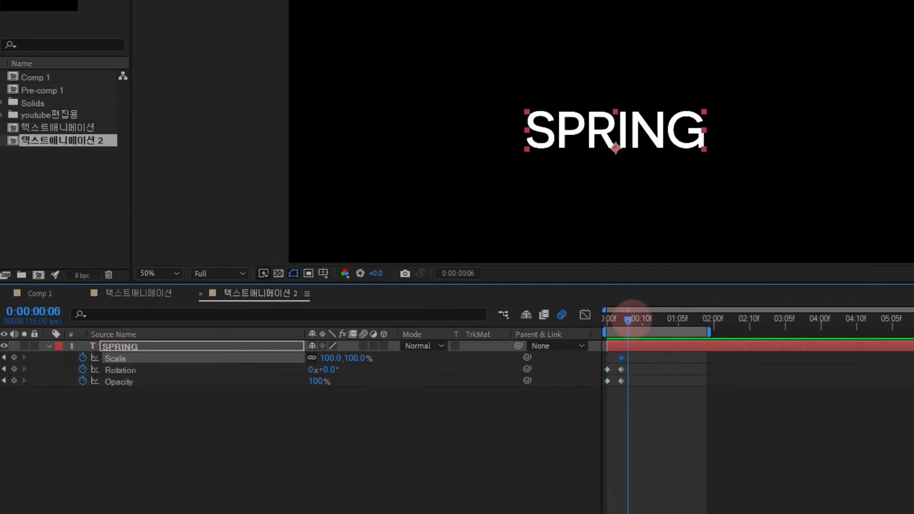
{"action": "key", "text": "Page_Down"}
{"action": "key", "text": "Page_Down"}
{"action": "left_click", "coordinate": [14, 357]}
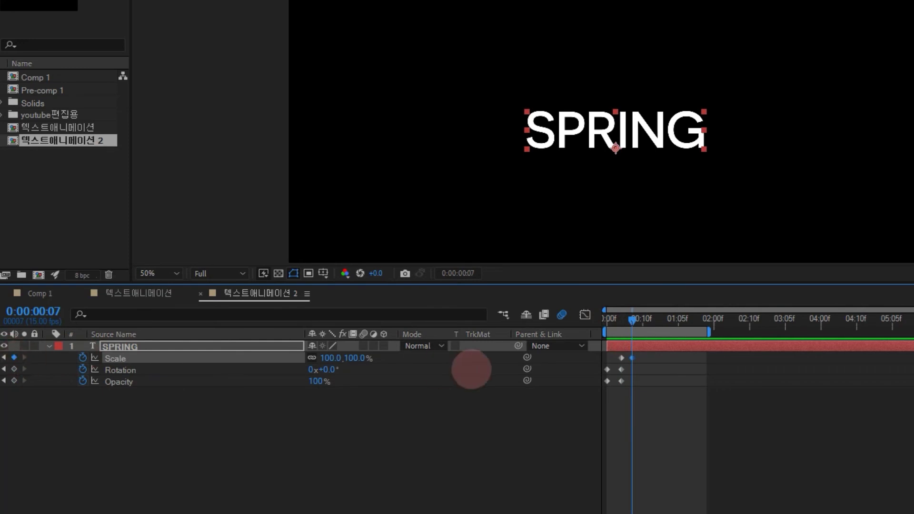
- Set the SPRING layer's Scale to 120% at frame 11
{"action": "key", "text": "Page_Down"}
{"action": "key", "text": "Page_Down"}
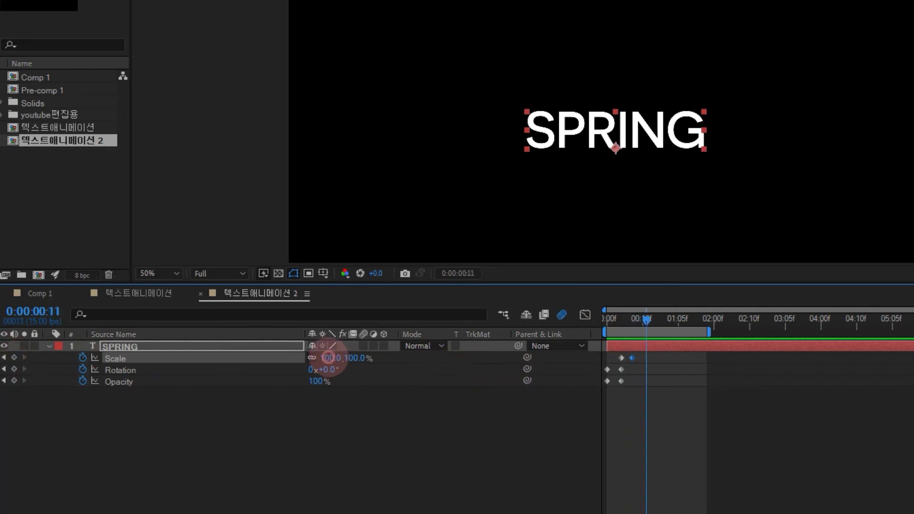
{"action": "type", "text": "120"}
{"action": "key", "text": "Return"}
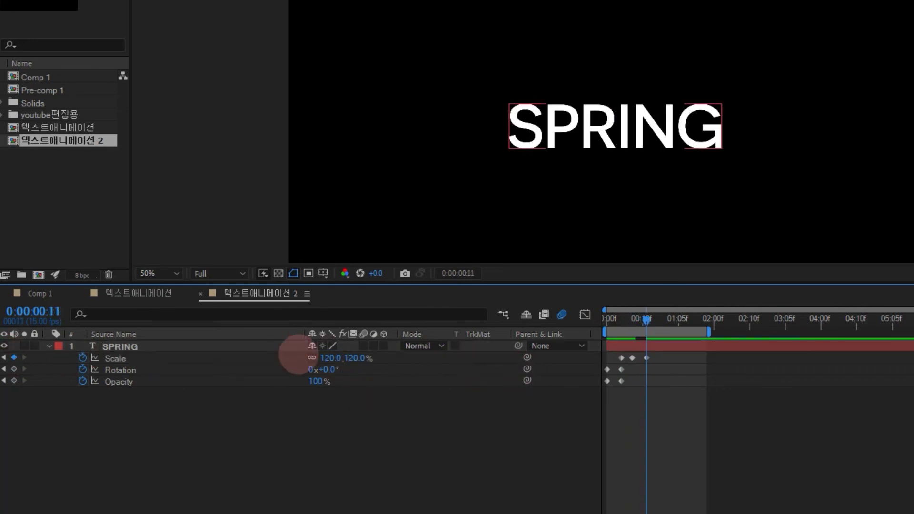
- Add a Scale keyframe at 0:00:01:00 that holds the SPRING layer at 120%
{"action": "key", "text": "Page_Down"}
{"action": "key", "text": "Page_Down"}
{"action": "key", "text": "Page_Down"}
{"action": "key", "text": "Page_Down"}
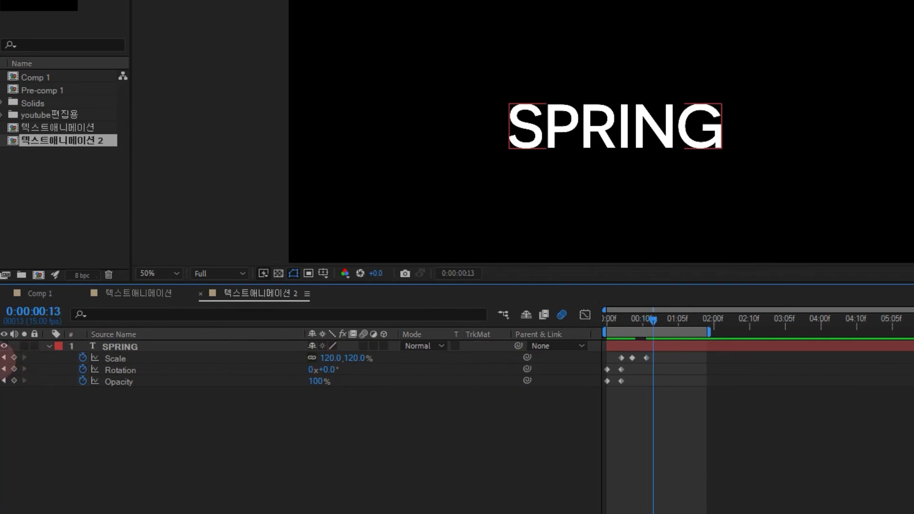
{"action": "left_click", "coordinate": [14, 358]}
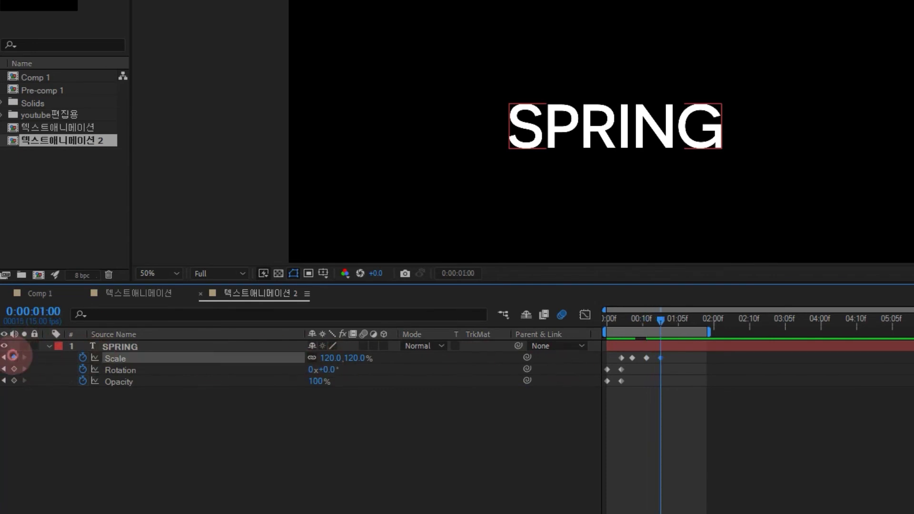
- Set the SPRING layer's Scale to 140% at 0:00:01:05 and extend the work area by about ten frames
{"action": "key", "text": "Page_Down"}
{"action": "key", "text": "Page_Down"}
{"action": "key", "text": "Page_Down"}
{"action": "key", "text": "Page_Down"}
{"action": "key", "text": "Page_Down"}
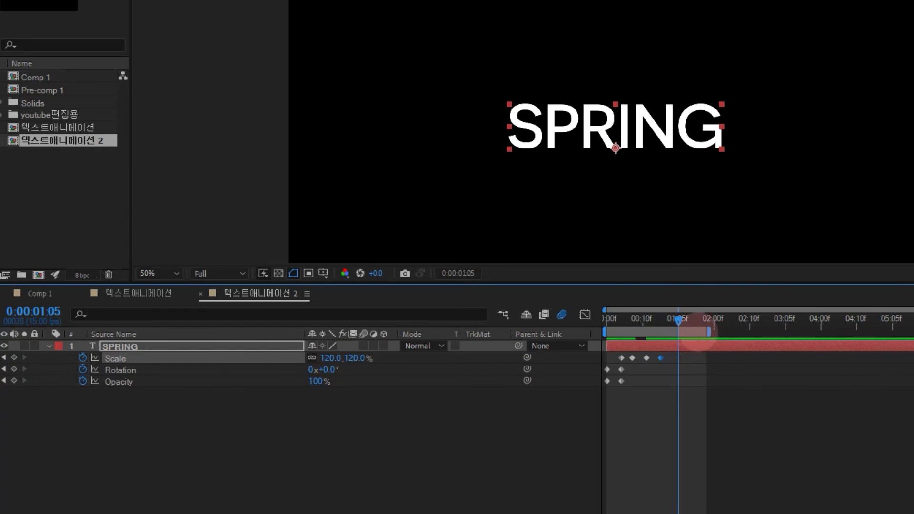
{"action": "left_click_drag", "start_coordinate": [708, 333], "coordinate": [744, 331]}
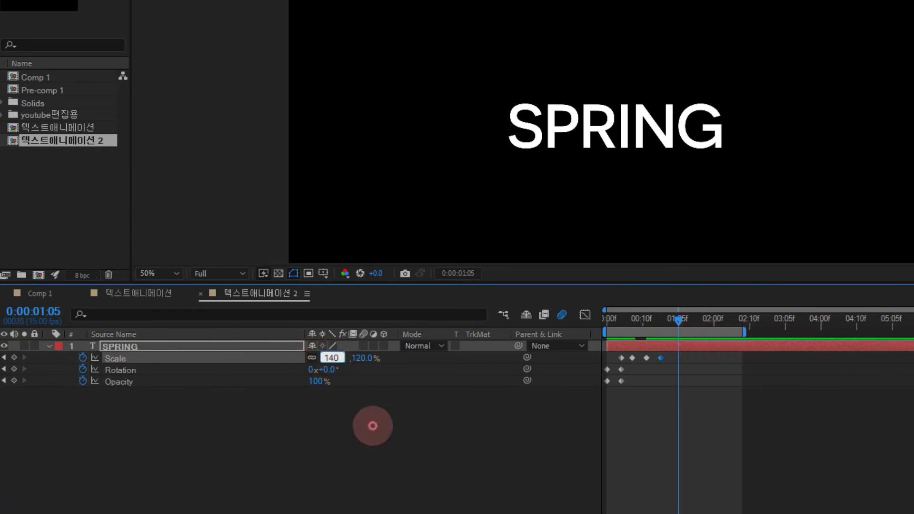
{"action": "key", "text": "Return"}
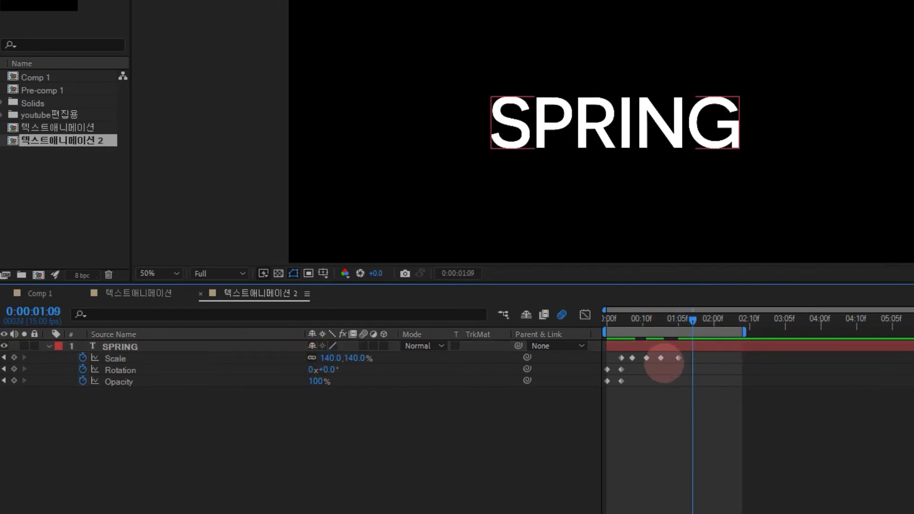
- Hold the SPRING layer's Scale at 140% with a keyframe at 0:00:01:09, and set it to 160% at 0:00:01:14
{"action": "left_click", "coordinate": [14, 357]}
{"action": "key", "text": "Page_Down"}
{"action": "key", "text": "Page_Down"}
{"action": "key", "text": "Page_Down"}
{"action": "key", "text": "Page_Down"}
{"action": "key", "text": "Page_Down"}
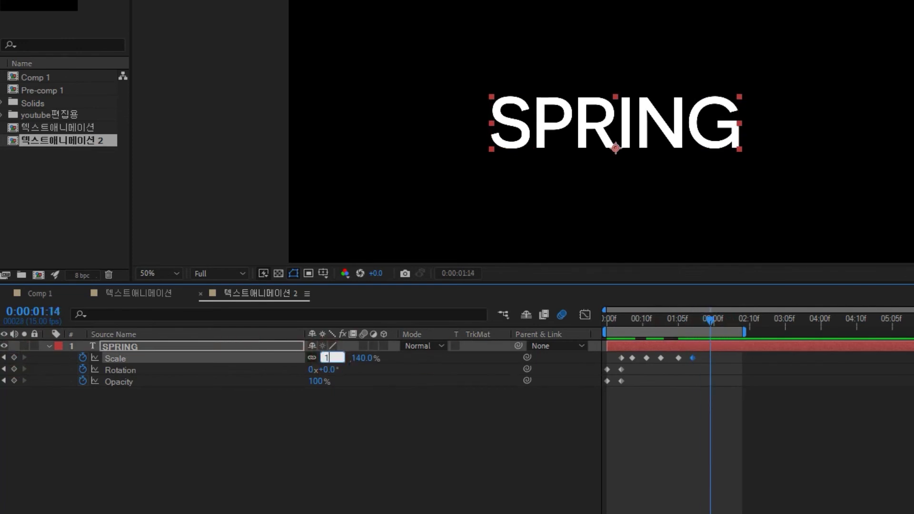
{"action": "key", "text": "Return"}
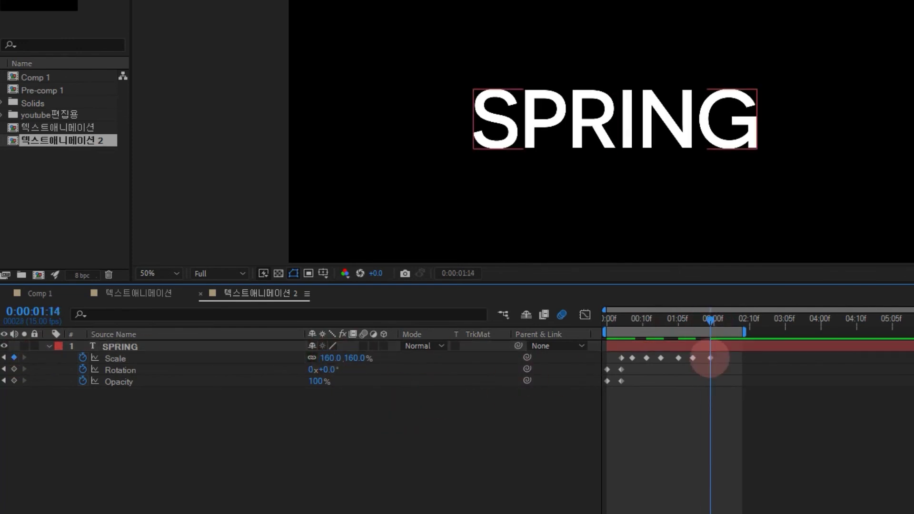
- Add a Scale keyframe at 0:00:02:04 that holds the SPRING layer at 160%, and preview the animation
{"action": "left_click", "coordinate": [710, 358]}
{"action": "left_click", "coordinate": [721, 318]}
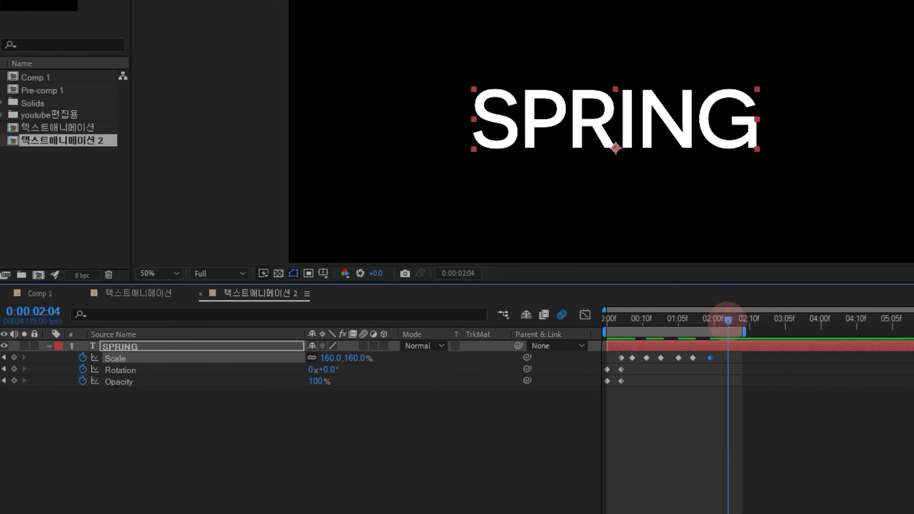
{"action": "left_click", "coordinate": [602, 318]}
{"action": "key", "text": "space"}
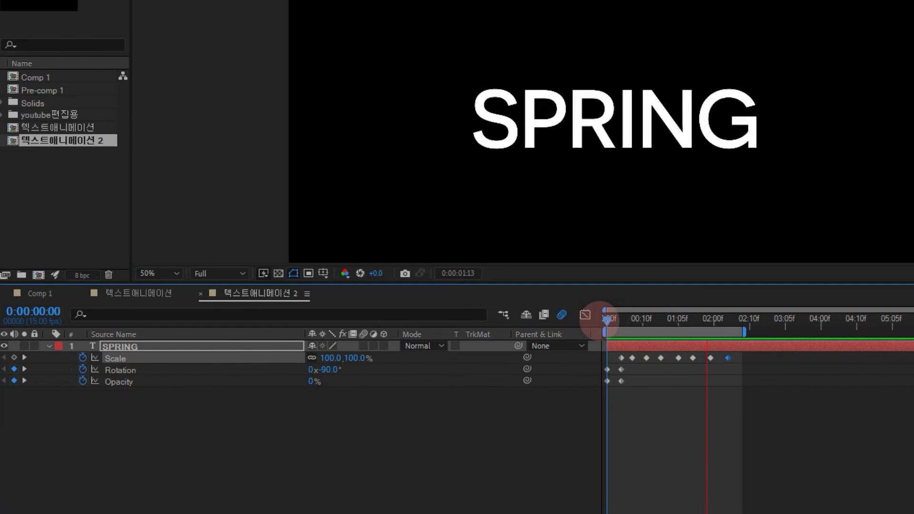
- Shift the last two Scale keyframes about two frames later and preview the new timing
{"action": "left_click_drag", "start_coordinate": [692, 320], "coordinate": [703, 328]}
{"action": "left_click_drag", "start_coordinate": [735, 365], "coordinate": [718, 358]}
{"action": "left_click", "coordinate": [607, 318]}
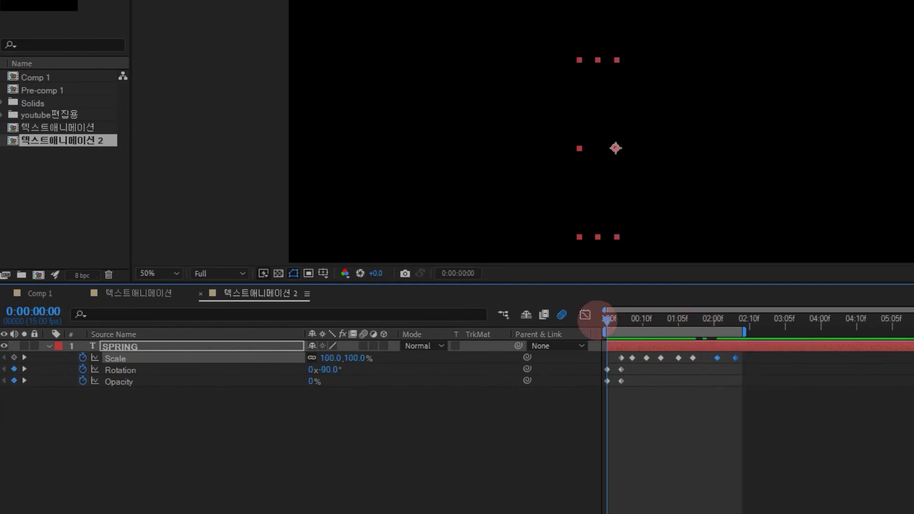
{"action": "key", "text": "space"}
{"action": "left_click", "coordinate": [674, 387]}
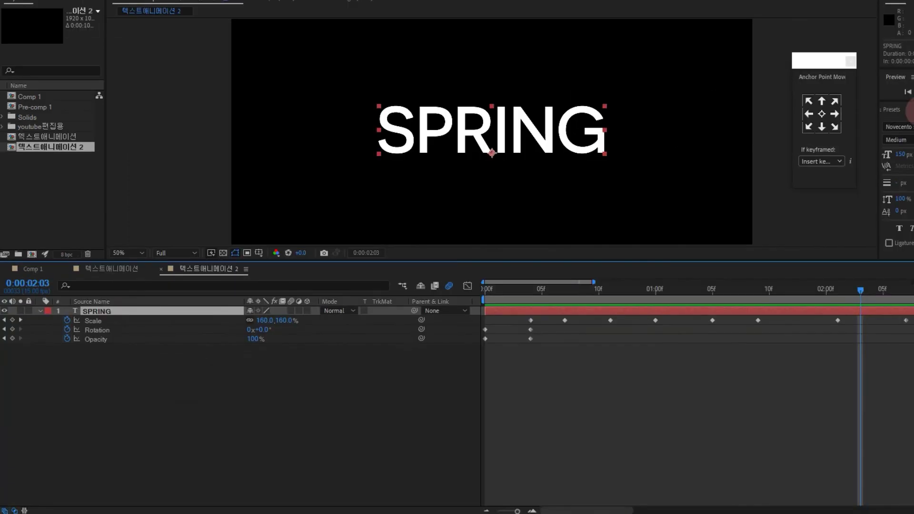
- Find the Echo effect, apply it to the SPRING layer, and widen the effect settings for readability
{"action": "left_click", "coordinate": [904, 109]}
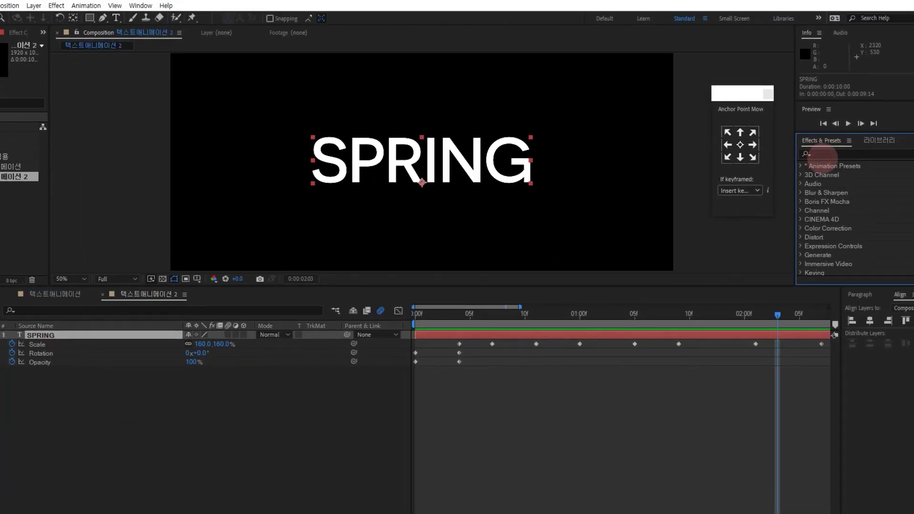
{"action": "type", "text": "echo"}
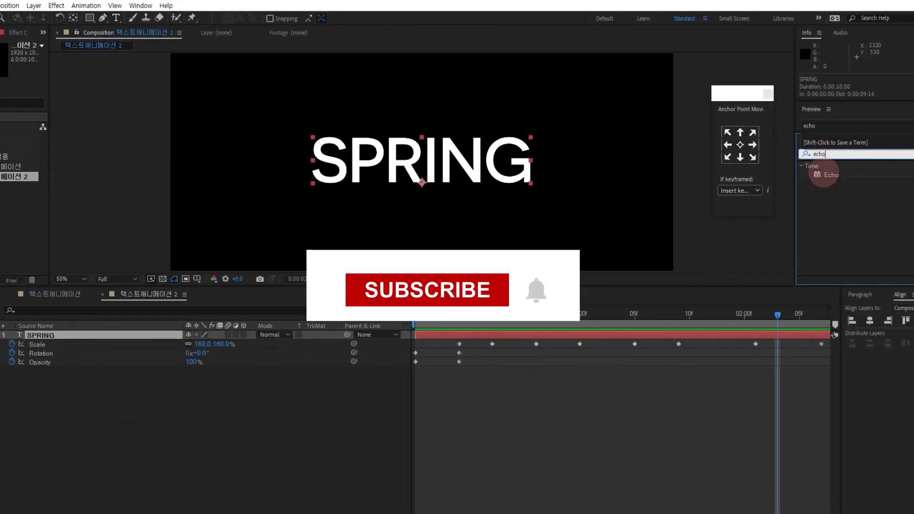
{"action": "double_click", "coordinate": [831, 174]}
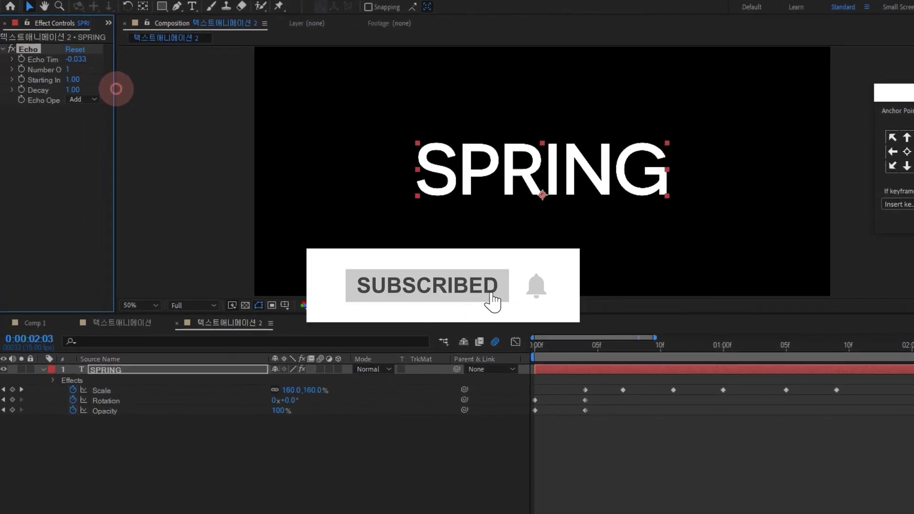
{"action": "left_click_drag", "start_coordinate": [116, 89], "coordinate": [153, 90]}
- Set the Echo effect's Echo Time to -0.020, Number Of Echoes to 4 and Decay to 0.80
{"action": "left_click", "coordinate": [102, 59]}
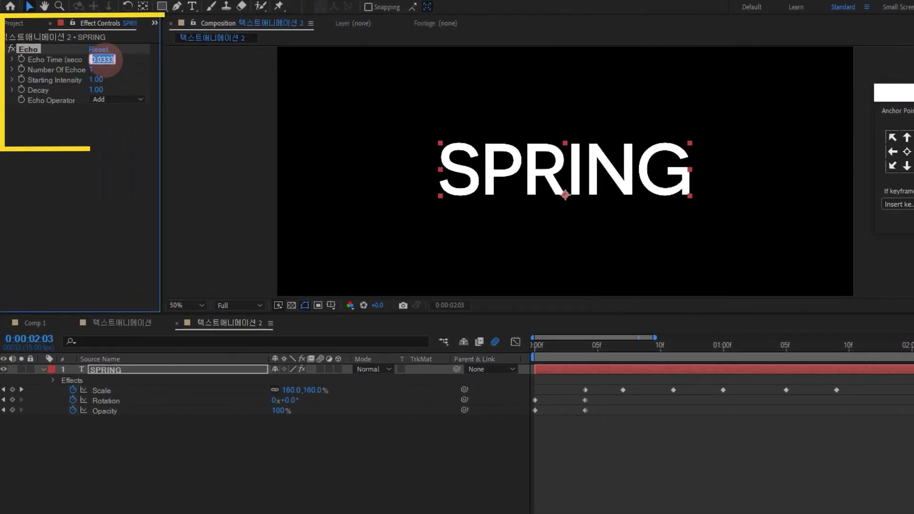
{"action": "type", "text": "-"}
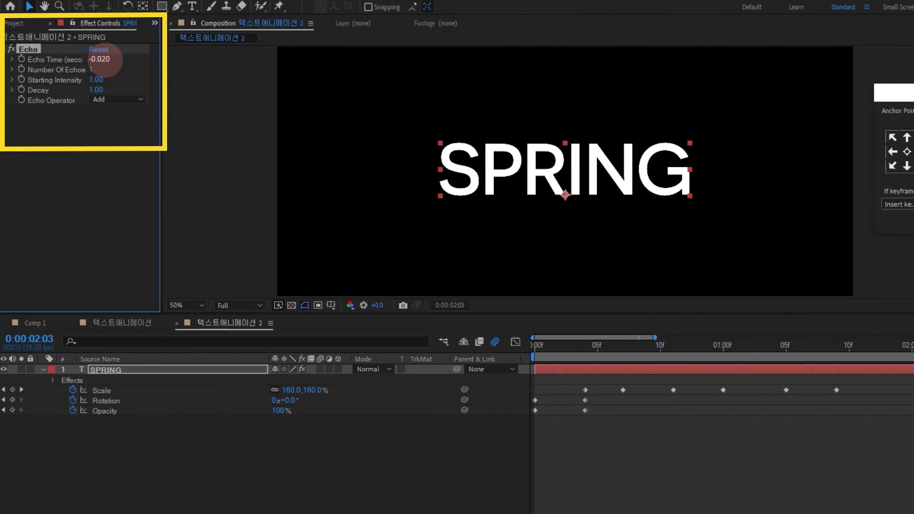
{"action": "left_click", "coordinate": [94, 71]}
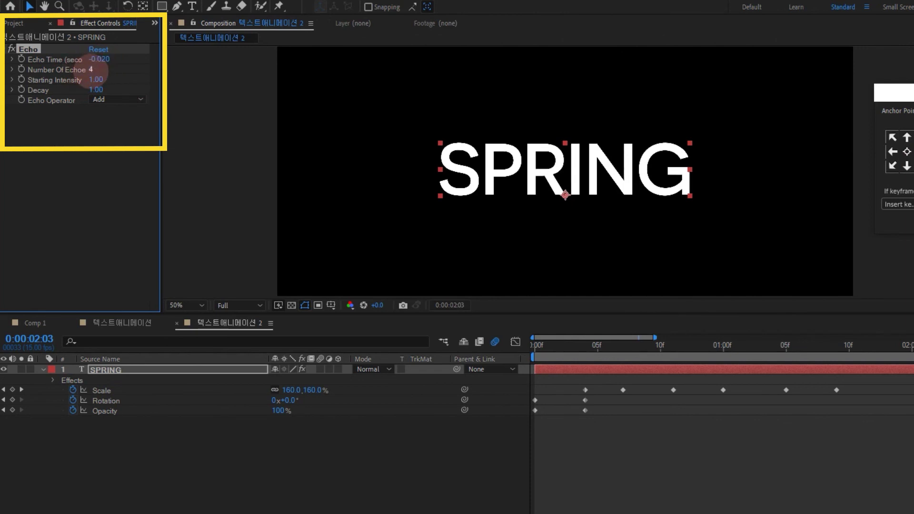
{"action": "left_click", "coordinate": [75, 88]}
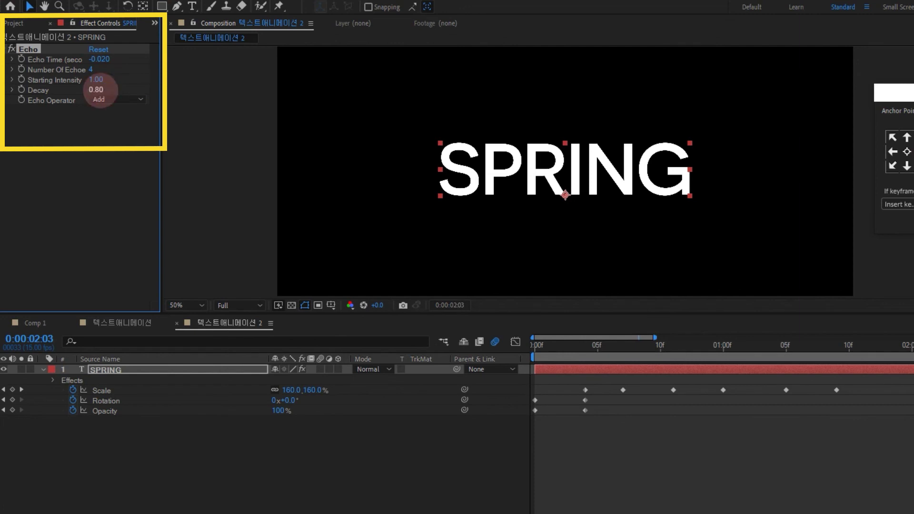
- Set the Echo Operator to Maximum and preview the echo trail over the opening rotation
{"action": "left_click", "coordinate": [119, 99]}
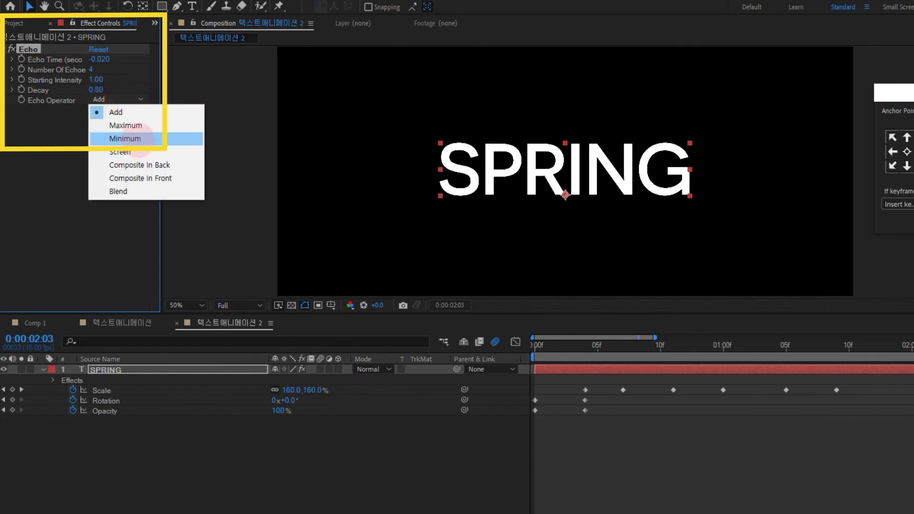
{"action": "left_click", "coordinate": [141, 125]}
{"action": "left_click", "coordinate": [542, 343]}
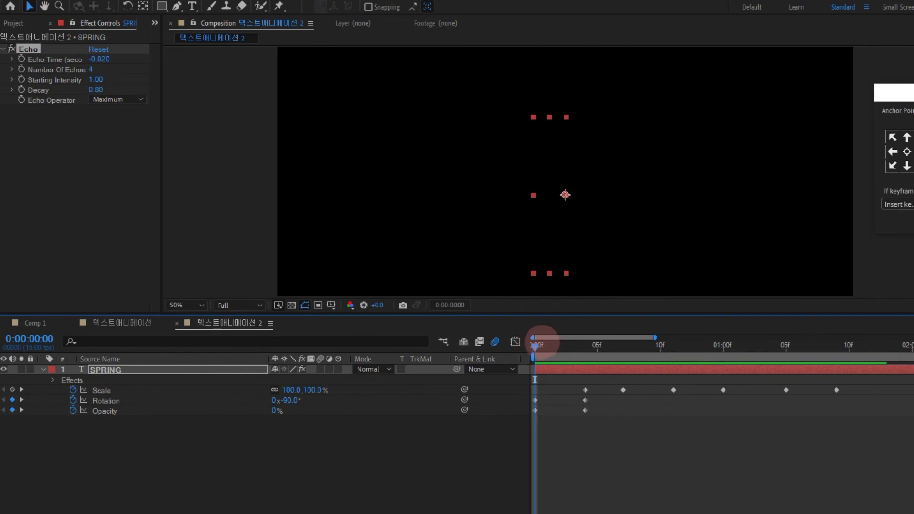
{"action": "key", "text": "space"}
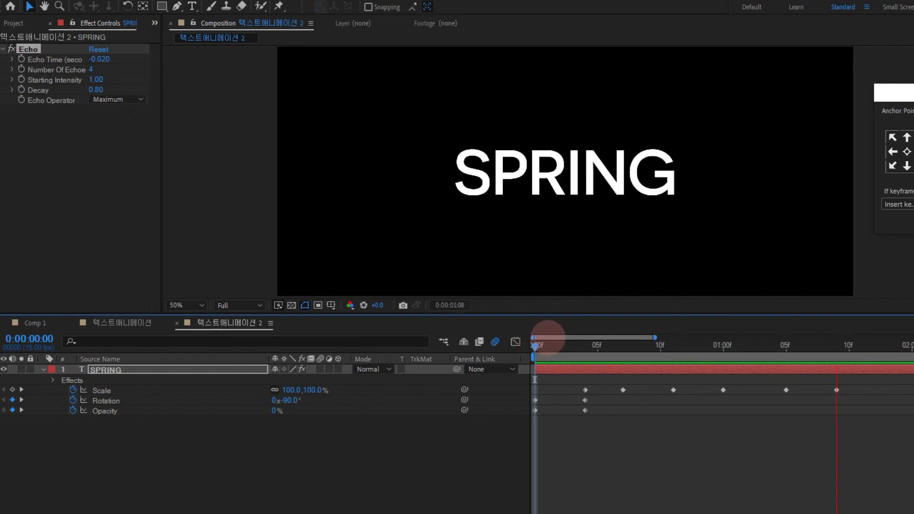
{"action": "left_click_drag", "start_coordinate": [537, 346], "coordinate": [562, 347]}
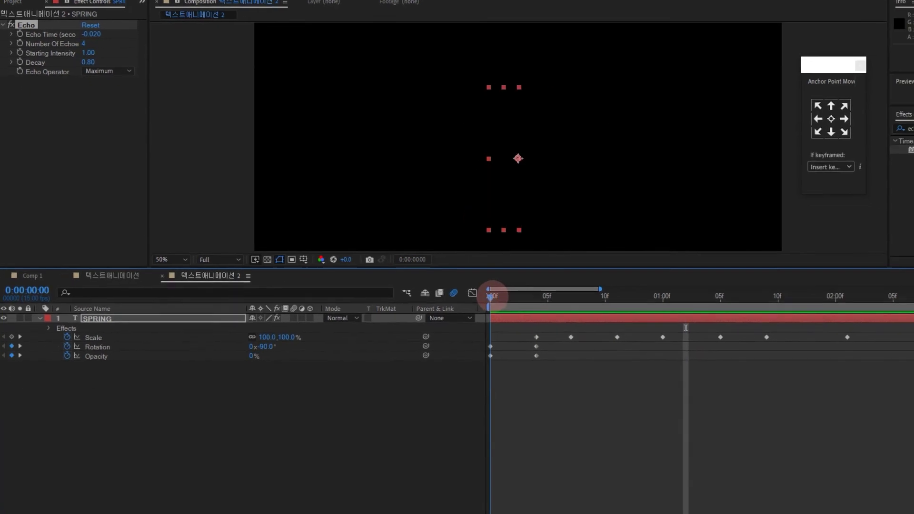
{"action": "left_click_drag", "start_coordinate": [493, 277], "coordinate": [519, 284]}
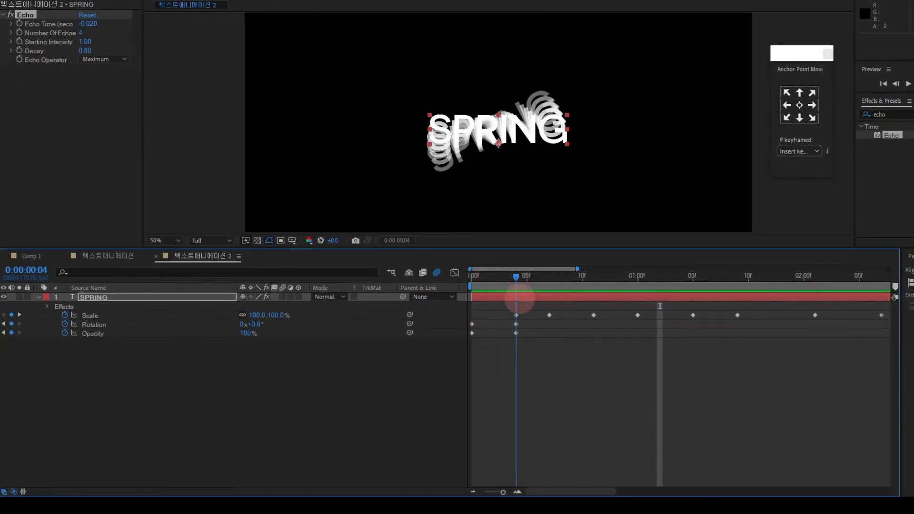
- Apply Easy Ease to both Rotation keyframes of the SPRING layer
{"action": "left_click", "coordinate": [531, 338]}
{"action": "right_click", "coordinate": [472, 324]}
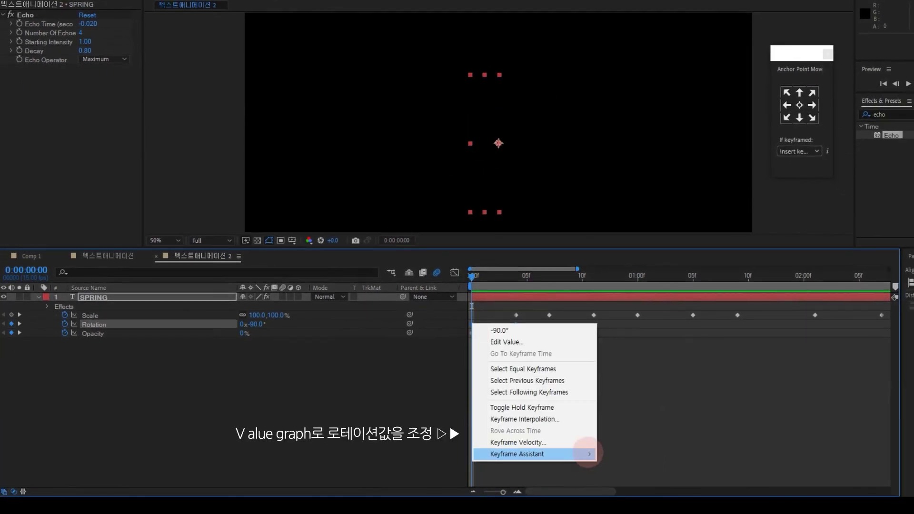
{"action": "mouse_move", "coordinate": [585, 453]}
{"action": "left_click", "coordinate": [625, 384]}
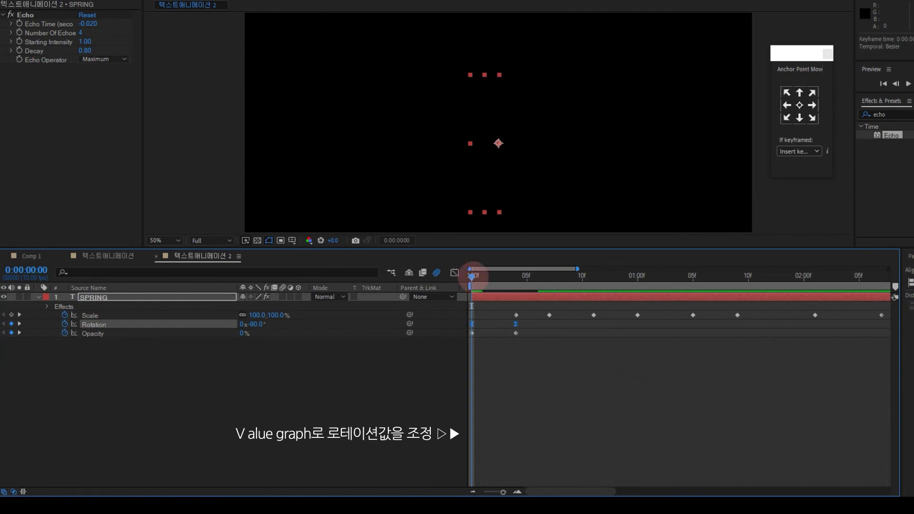
- Reshape the Rotation value graph to rise steeply at the start and ease out gradually, and preview it
{"action": "left_click", "coordinate": [453, 272]}
{"action": "left_click", "coordinate": [573, 481]}
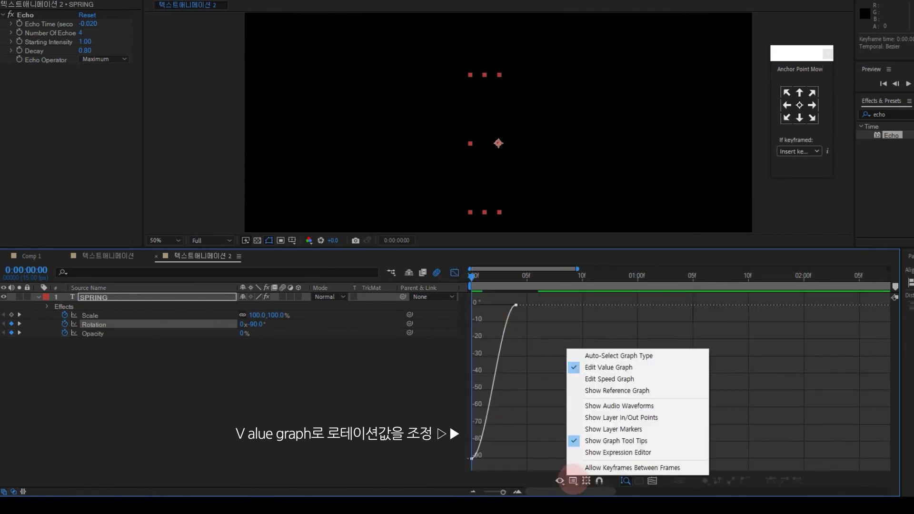
{"action": "left_click", "coordinate": [608, 378]}
{"action": "left_click", "coordinate": [572, 480]}
{"action": "left_click", "coordinate": [600, 368]}
{"action": "left_click_drag", "start_coordinate": [487, 462], "coordinate": [475, 424]}
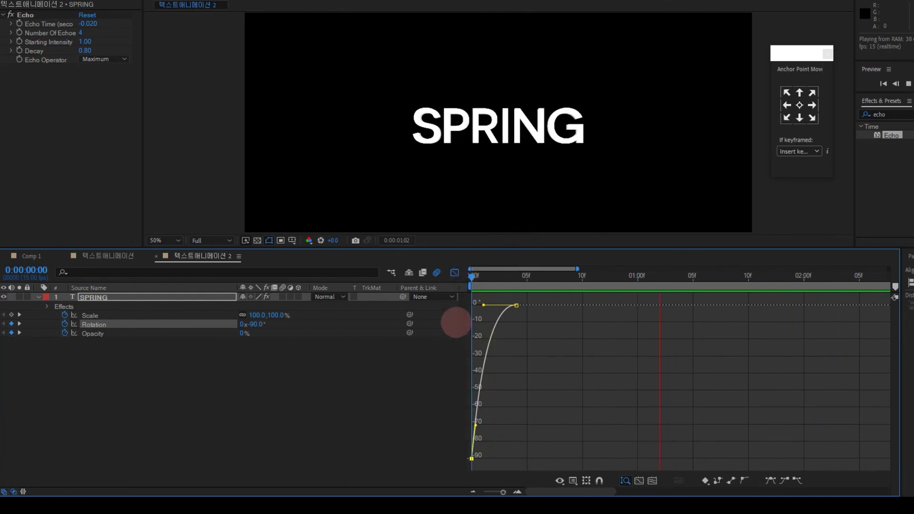
{"action": "key", "text": "space"}
- Return to the keyframe view and apply Easy Ease to both Opacity keyframes
{"action": "left_click", "coordinate": [455, 272]}
{"action": "left_click_drag", "start_coordinate": [527, 340], "coordinate": [471, 332]}
{"action": "right_click", "coordinate": [468, 332]}
{"action": "left_click", "coordinate": [648, 403]}
{"action": "right_click", "coordinate": [470, 332]}
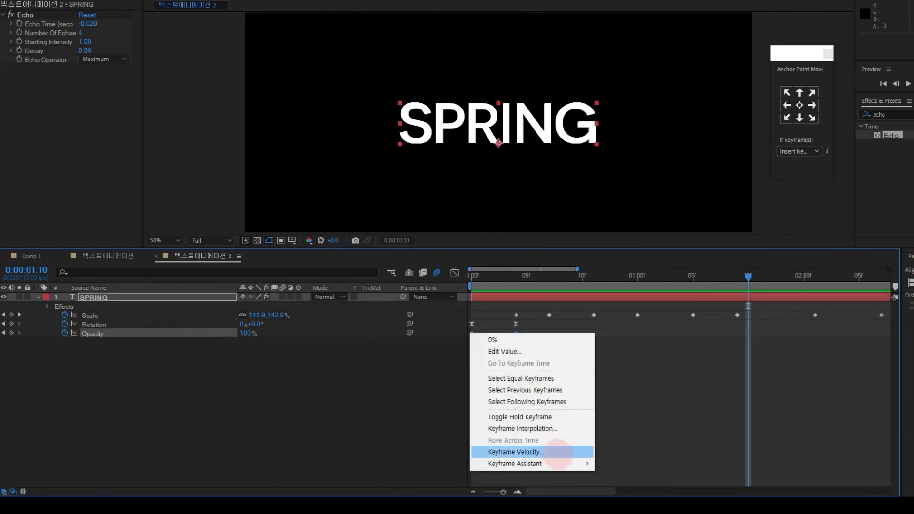
{"action": "mouse_move", "coordinate": [562, 466]}
{"action": "left_click", "coordinate": [652, 394]}
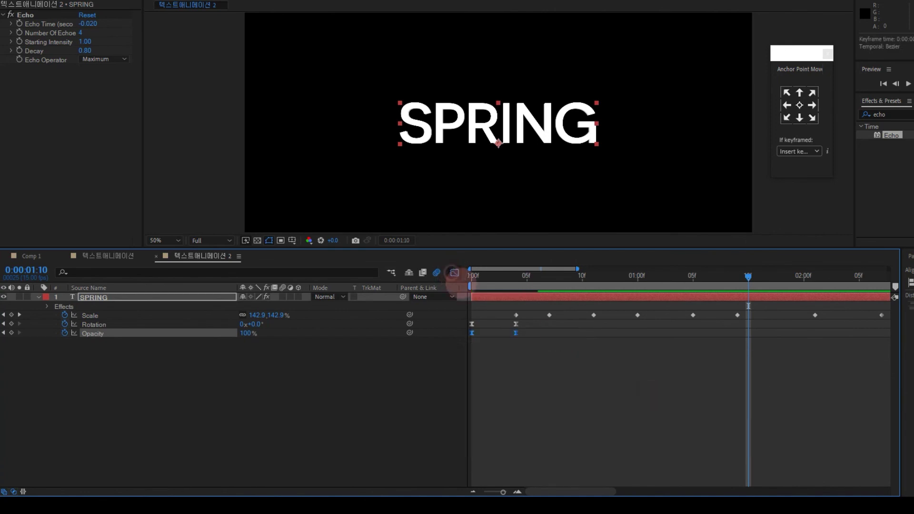
- Reshape the Opacity value graph into a steep start with a long ease-out, and preview the fade-in
{"action": "left_click", "coordinate": [455, 273]}
{"action": "left_click_drag", "start_coordinate": [483, 464], "coordinate": [474, 443]}
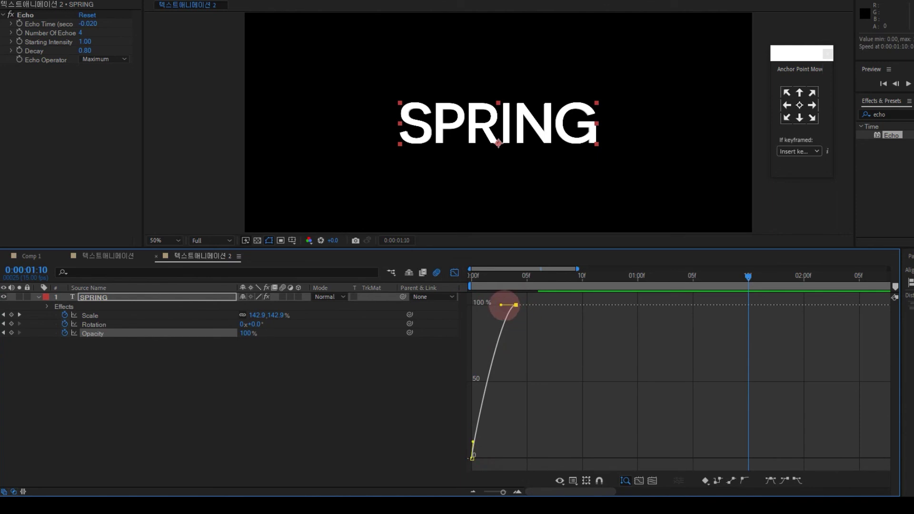
{"action": "left_click_drag", "start_coordinate": [497, 304], "coordinate": [485, 303]}
{"action": "left_click", "coordinate": [473, 274]}
{"action": "key", "text": "space"}
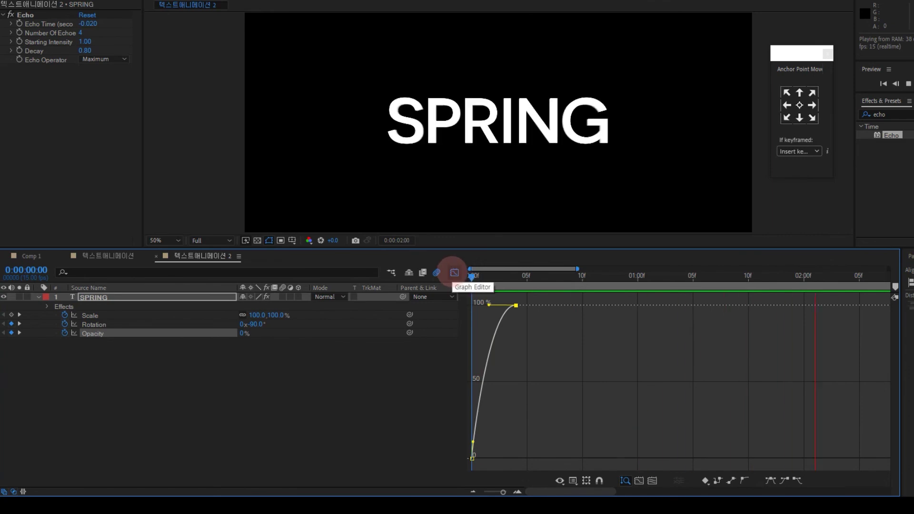
{"action": "left_click", "coordinate": [454, 273]}
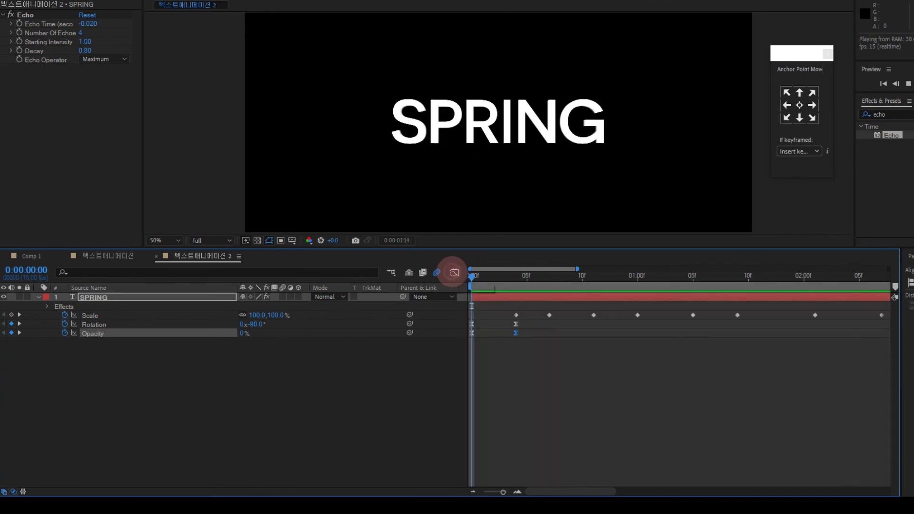
{"action": "key", "text": "space"}
- Select all Scale keyframes of the SPRING layer and show their speed graph for editing
{"action": "key", "text": "minus"}
{"action": "left_click_drag", "start_coordinate": [471, 278], "coordinate": [609, 288]}
{"action": "left_click", "coordinate": [583, 364]}
{"action": "left_click_drag", "start_coordinate": [681, 312], "coordinate": [485, 310]}
{"action": "left_click", "coordinate": [455, 272]}
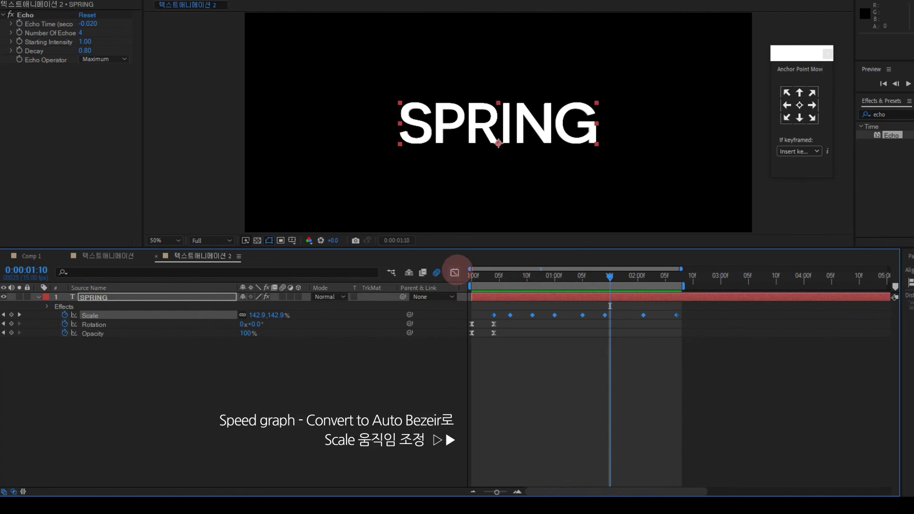
{"action": "left_click", "coordinate": [573, 481]}
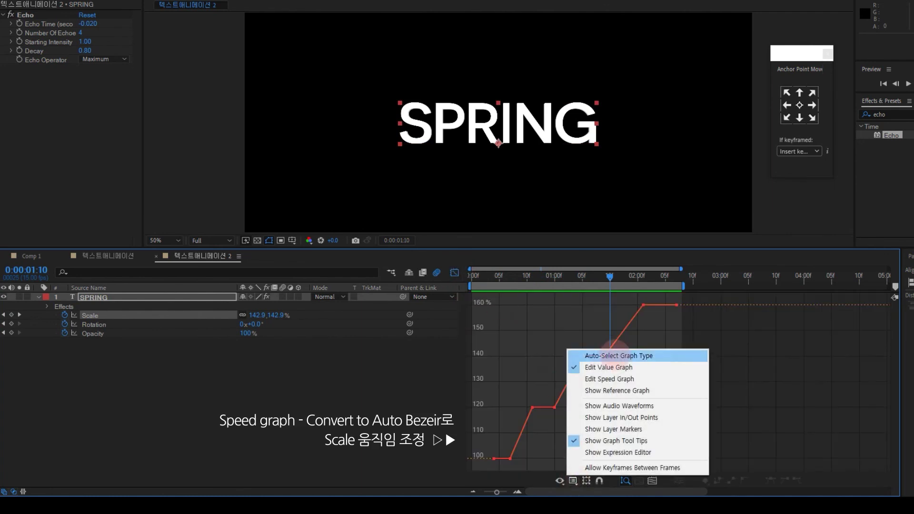
{"action": "left_click", "coordinate": [585, 380]}
- Convert all Scale keyframes to Auto Bezier in the speed graph and preview the smoothed scaling
{"action": "left_click_drag", "start_coordinate": [493, 296], "coordinate": [700, 468]}
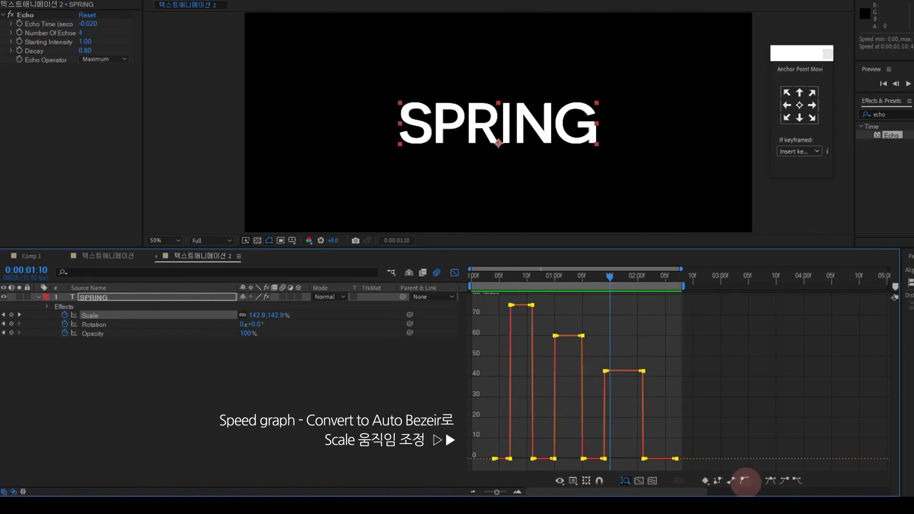
{"action": "left_click", "coordinate": [743, 480]}
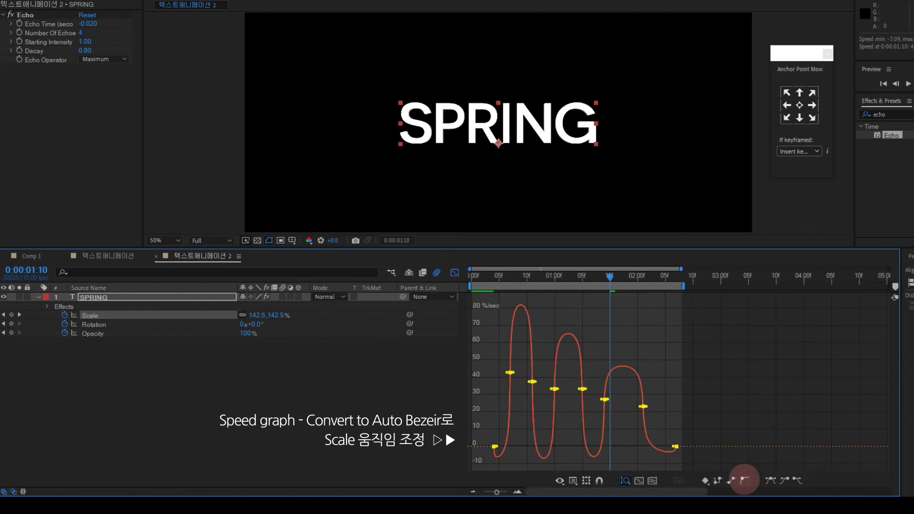
{"action": "left_click_drag", "start_coordinate": [490, 275], "coordinate": [464, 278]}
{"action": "key", "text": "space"}
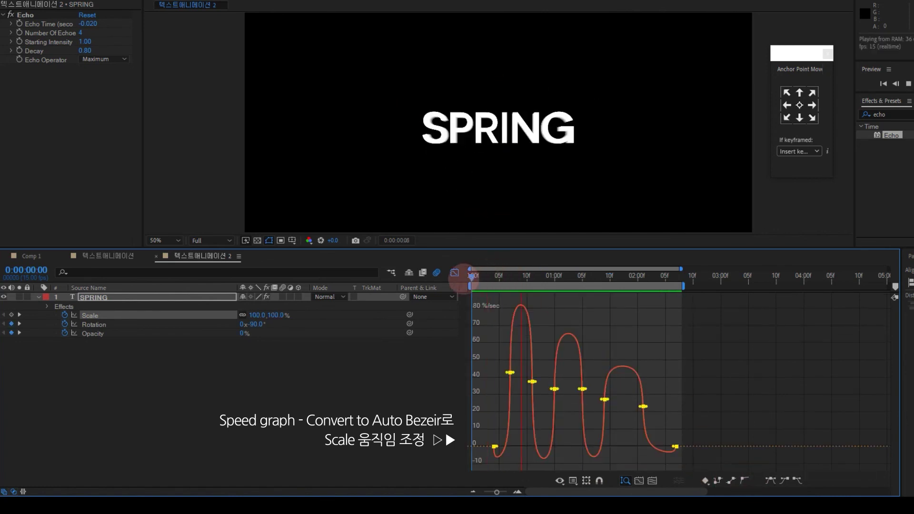
{"action": "key", "text": "space"}
- Reshape the first Scale speed hump into a sharp peak just after frame 7, and preview from frame 4
{"action": "left_click_drag", "start_coordinate": [528, 382], "coordinate": [523, 382]}
{"action": "key", "text": "ctrl+z"}
{"action": "left_click", "coordinate": [532, 382]}
{"action": "left_click_drag", "start_coordinate": [515, 278], "coordinate": [493, 286]}
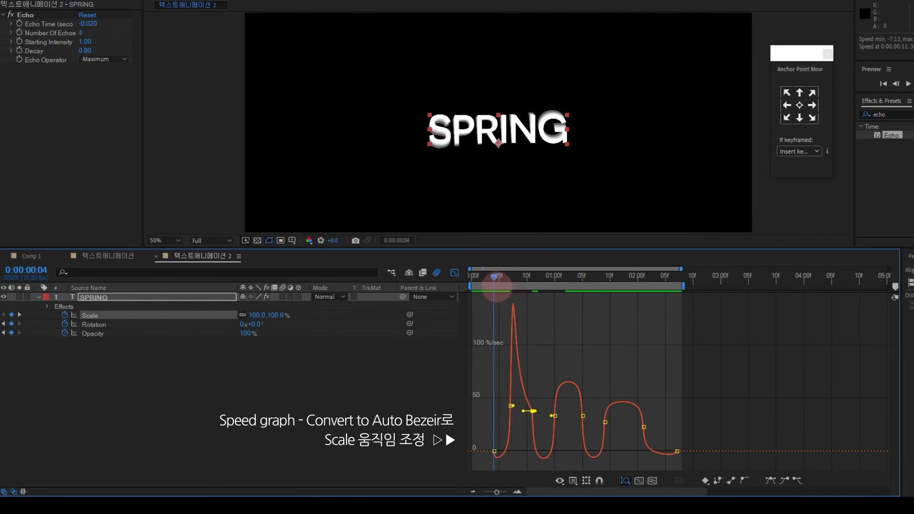
{"action": "key", "text": "space"}
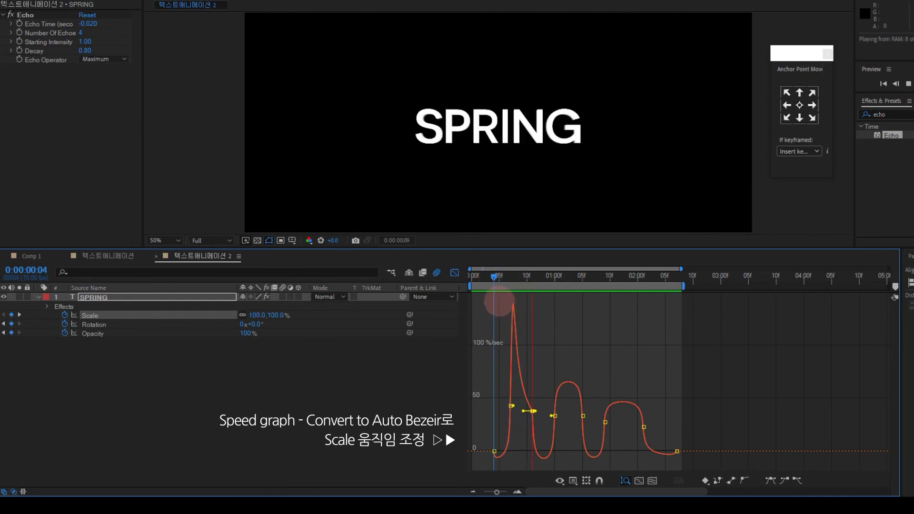
- Replay the Scale animation from frame 4, and reshape the second Scale speed hump into a sharp early peak with a long ease-out
{"action": "key", "text": "space"}
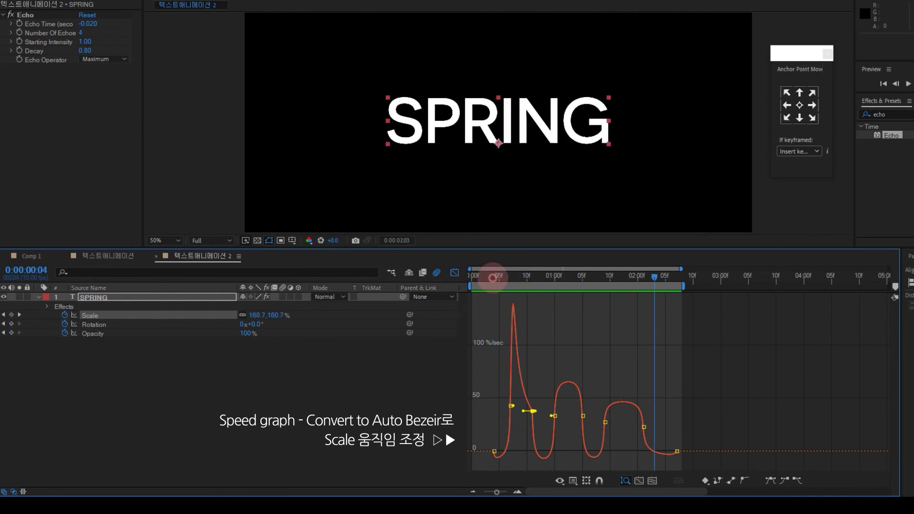
{"action": "key", "text": "space"}
{"action": "key", "text": "space"}
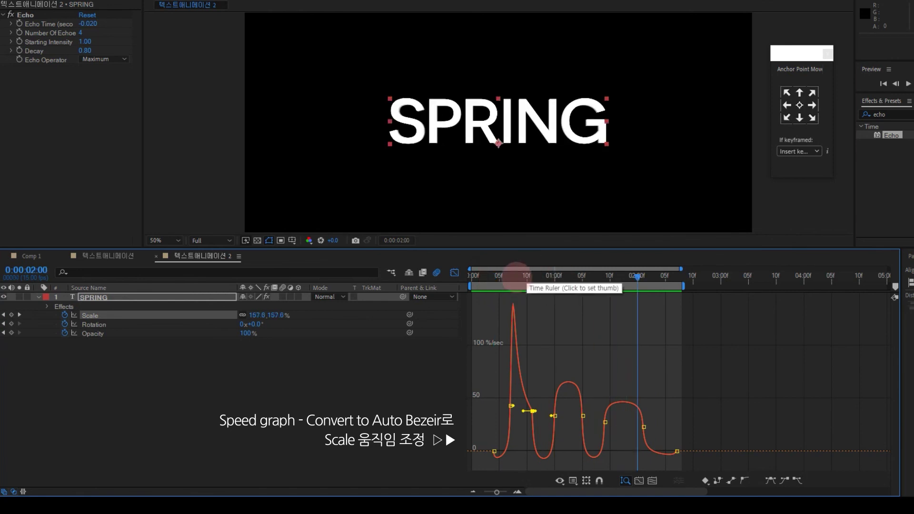
{"action": "left_click_drag", "start_coordinate": [550, 294], "coordinate": [540, 309]}
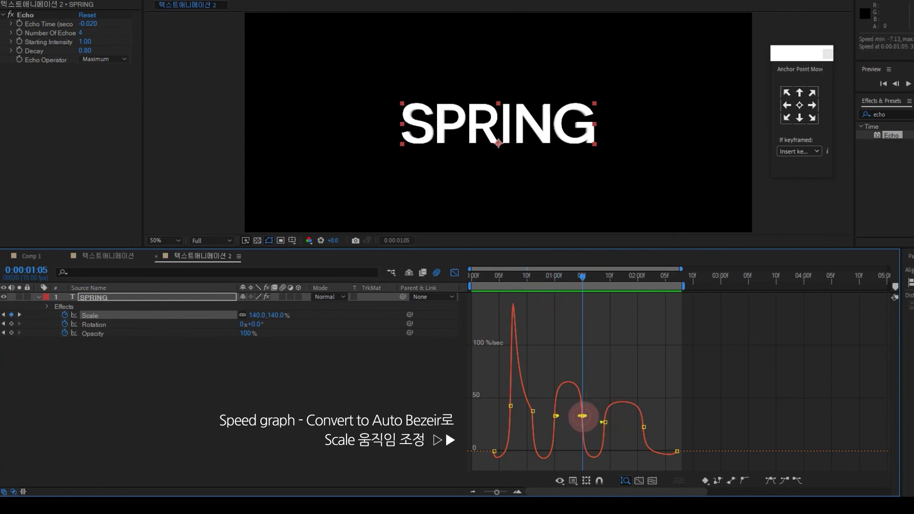
{"action": "left_click_drag", "start_coordinate": [581, 416], "coordinate": [571, 415]}
- Reshape the third Scale speed hump into a sharp early peak, lengthen the ease into the last keyframe, and close the graph view
{"action": "left_click", "coordinate": [643, 427], "text": "ctrl"}
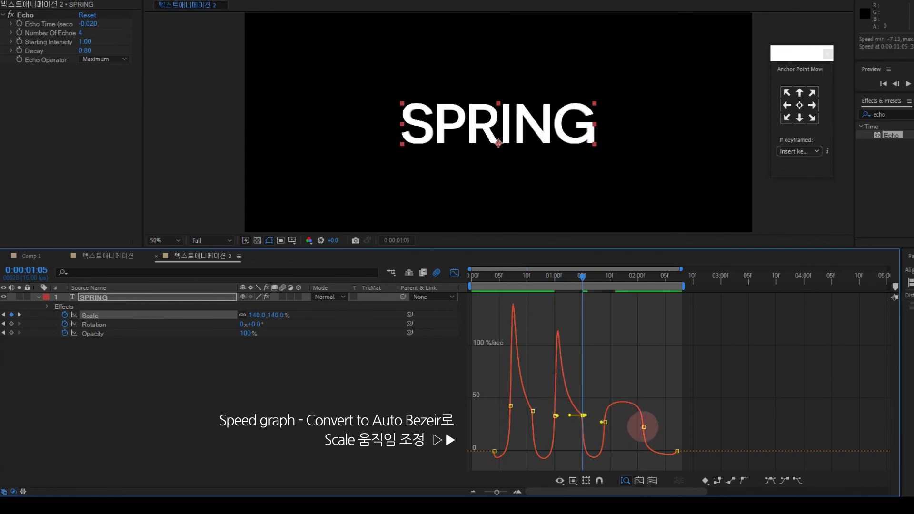
{"action": "left_click_drag", "start_coordinate": [640, 427], "coordinate": [626, 424]}
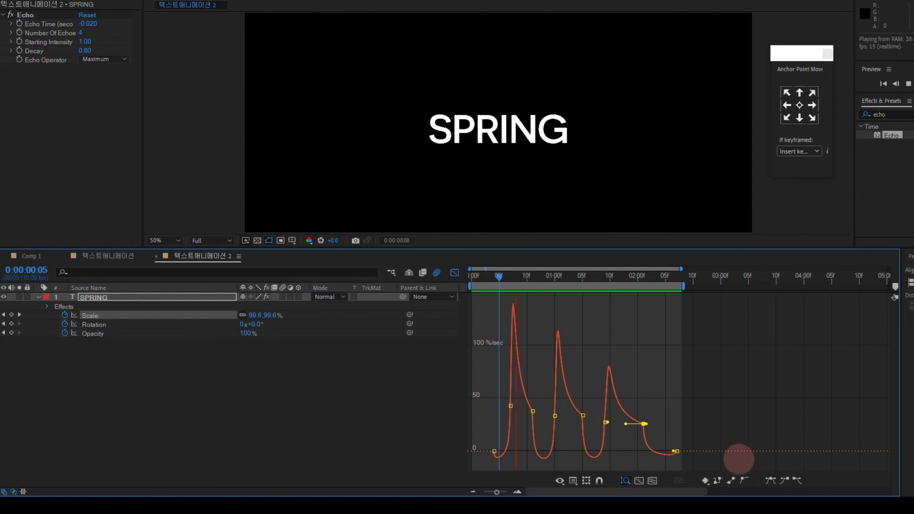
{"action": "left_click_drag", "start_coordinate": [673, 451], "coordinate": [662, 451]}
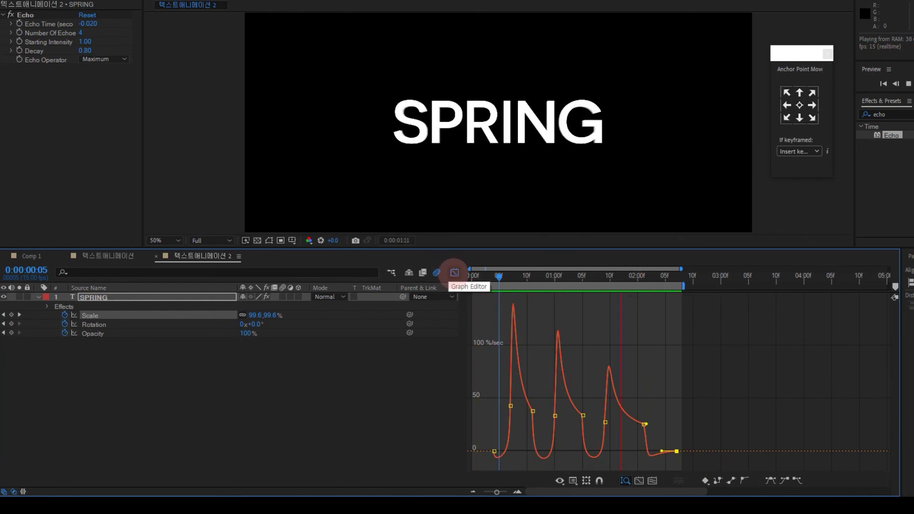
{"action": "left_click", "coordinate": [455, 272]}
- Create a new composition named main
{"action": "right_click", "coordinate": [73, 177]}
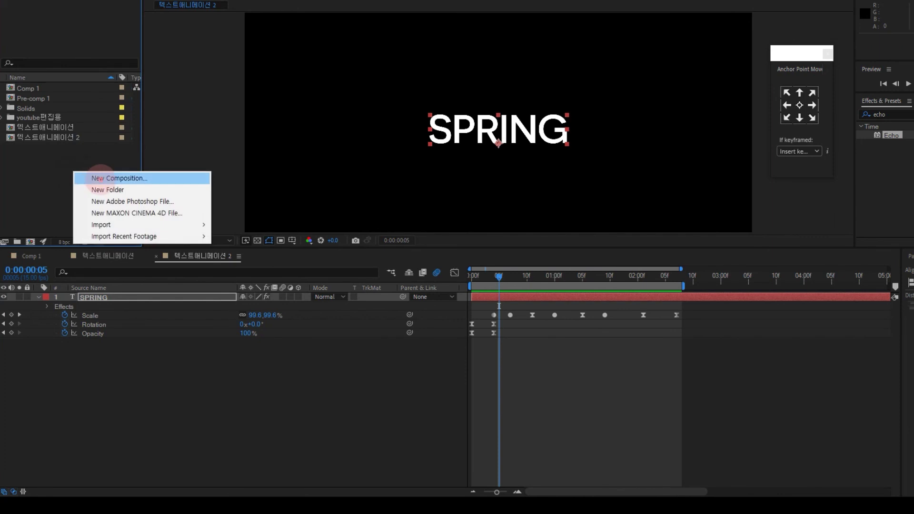
{"action": "left_click", "coordinate": [100, 177]}
{"action": "key", "text": "Return"}
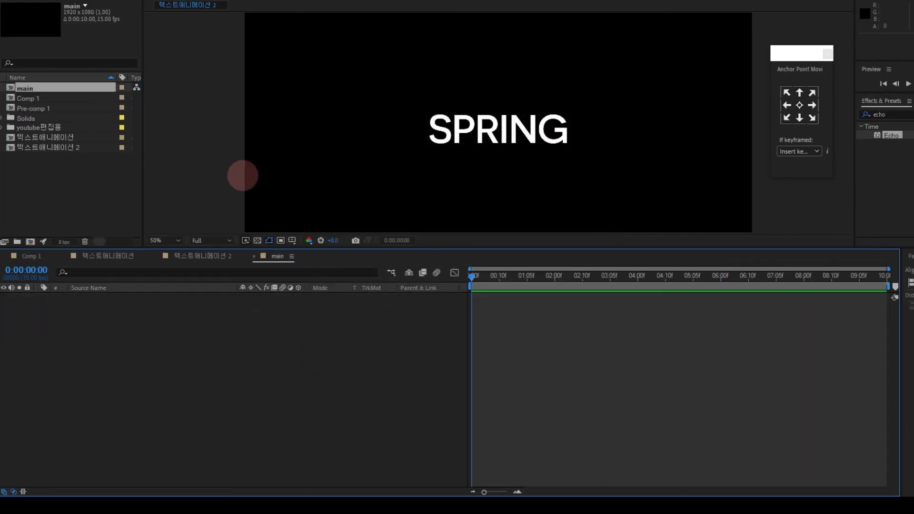
- Add a full-size 1920 × 1080 px magenta-red solid as the background of the main composition
{"action": "right_click", "coordinate": [139, 304]}
{"action": "mouse_move", "coordinate": [157, 315]}
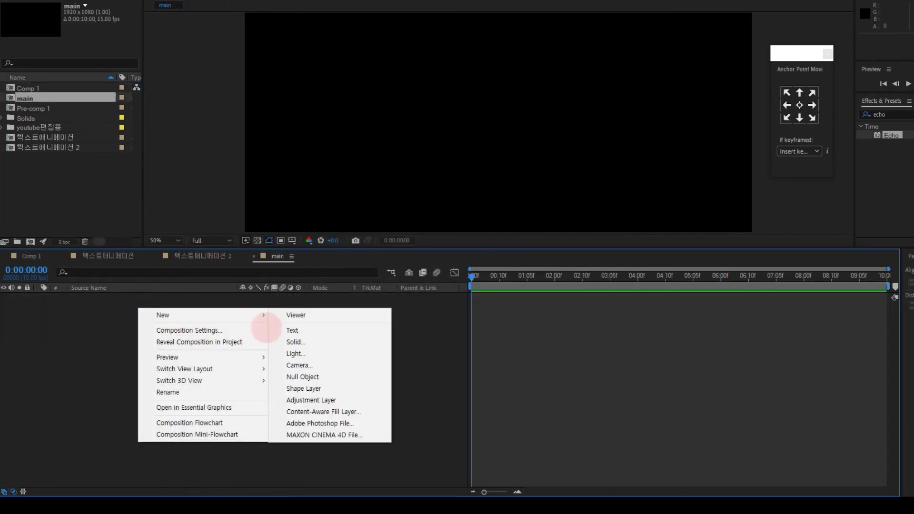
{"action": "left_click", "coordinate": [313, 342]}
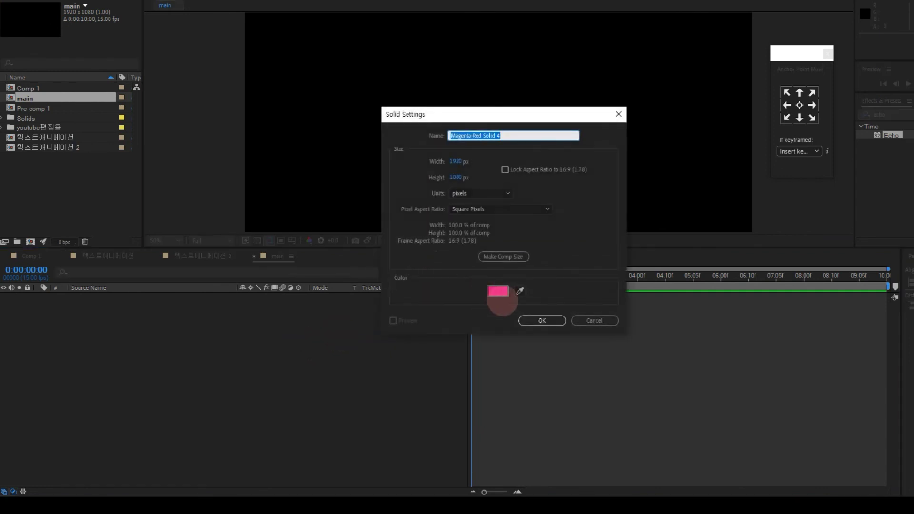
{"action": "left_click", "coordinate": [542, 320]}
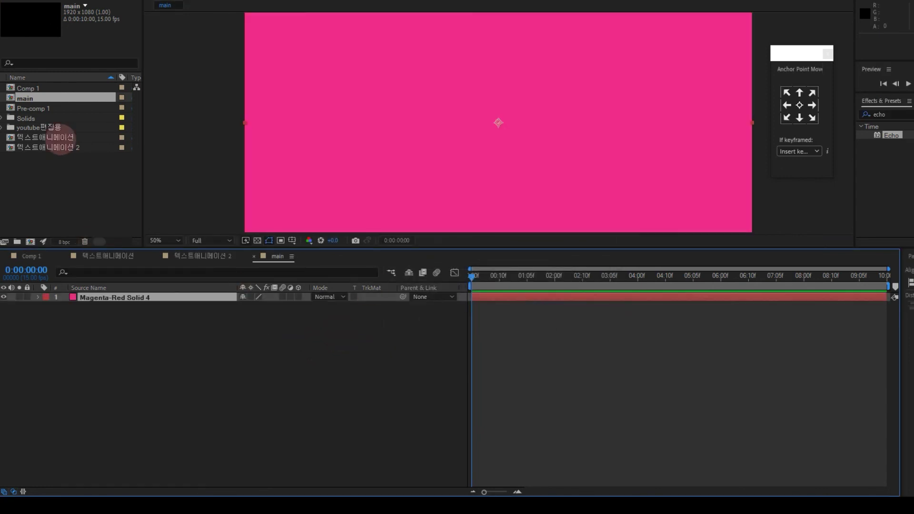
- Place the 텍스트애니메이션 composition above the solid in main, and preview it over the pink background
{"action": "left_click", "coordinate": [47, 137]}
{"action": "left_click_drag", "start_coordinate": [64, 137], "coordinate": [117, 291]}
{"action": "key", "text": "space"}
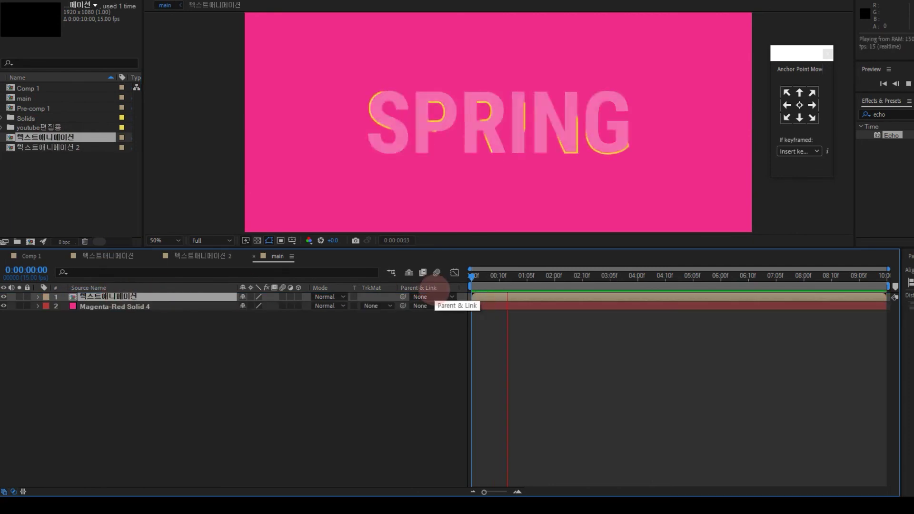
{"action": "scroll", "coordinate": [480, 194], "scroll_direction": "down", "scroll_amount": 2}
{"action": "left_click", "coordinate": [474, 275]}
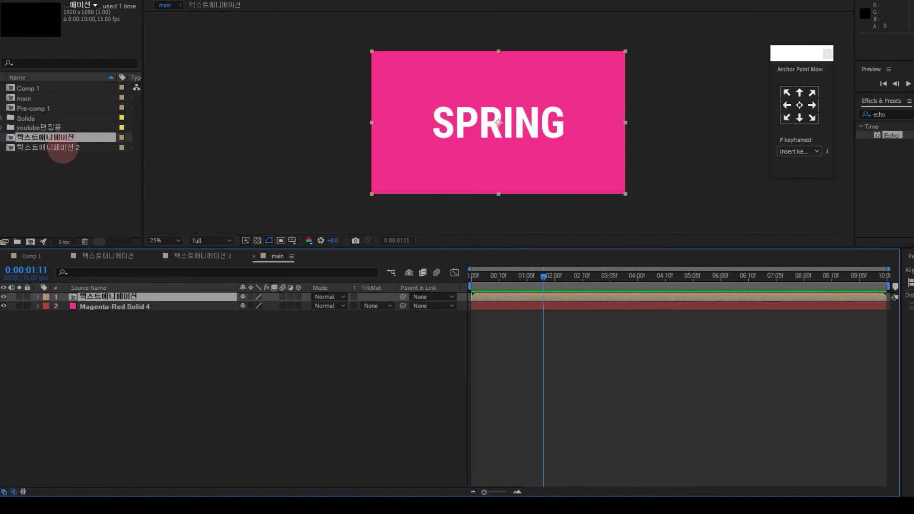
- Place the 텍스트애니메이션 2 composition as the uppermost layer in main, and shift the 텍스트애니메이션 layer to start a few frames in
{"action": "left_click", "coordinate": [60, 147]}
{"action": "left_click_drag", "start_coordinate": [82, 153], "coordinate": [122, 292]}
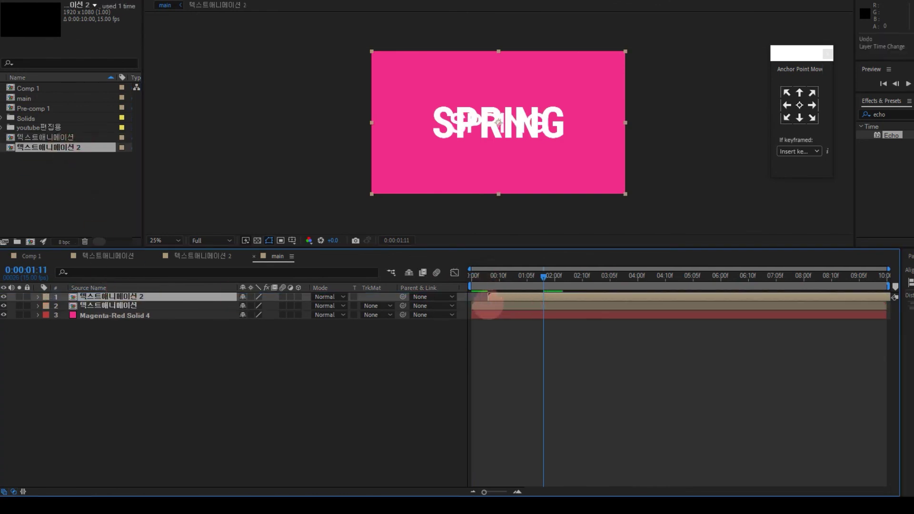
{"action": "left_click", "coordinate": [495, 305]}
- Nudge the 텍스트애니메이션 2 layer down in three large steps, and preview the combined animation from the start
{"action": "left_click", "coordinate": [168, 297]}
{"action": "key", "text": "shift+Down"}
{"action": "key", "text": "shift+Down"}
{"action": "key", "text": "shift+Down"}
{"action": "key", "text": "shift+Down"}
{"action": "key", "text": "shift+Down"}
{"action": "key", "text": "shift+Down"}
{"action": "key", "text": "shift+Down"}
{"action": "key", "text": "shift+Down"}
{"action": "key", "text": "shift+Down"}
{"action": "key", "text": "shift+Down"}
{"action": "key", "text": "shift+Down"}
{"action": "key", "text": "shift+Down"}
{"action": "key", "text": "shift+Down"}
{"action": "key", "text": "shift+Down"}
{"action": "key", "text": "shift+Down"}
{"action": "key", "text": "shift+Down"}
{"action": "key", "text": "shift+Down"}
{"action": "key", "text": "shift+Down"}
{"action": "key", "text": "shift+Down"}
{"action": "key", "text": "shift+Down"}
{"action": "key", "text": "space"}
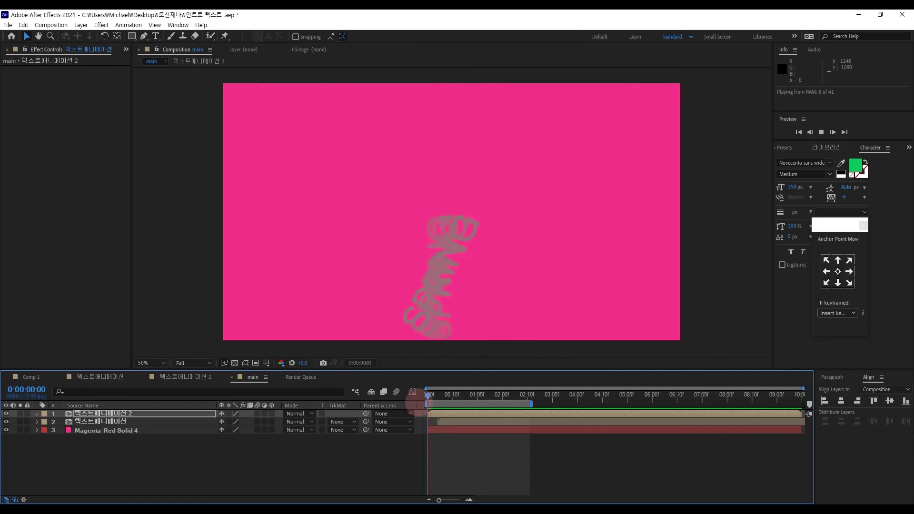